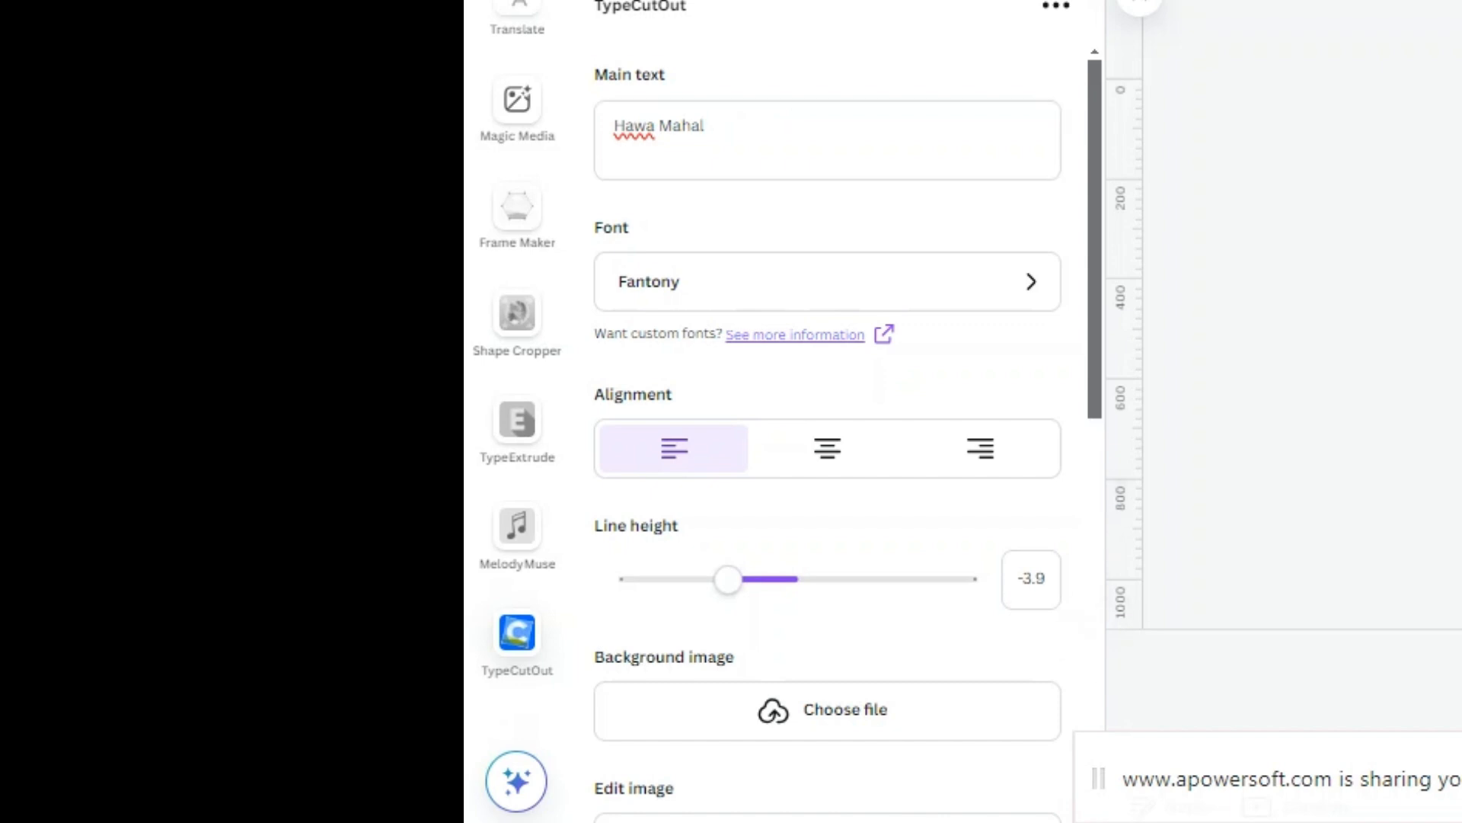
Set the cutout text's line height to 10
drag(727, 579, 978, 579)
scroll(1025, 319, down, 3)
scroll(1028, 229, up, 1)
scroll(1027, 229, up, 4)
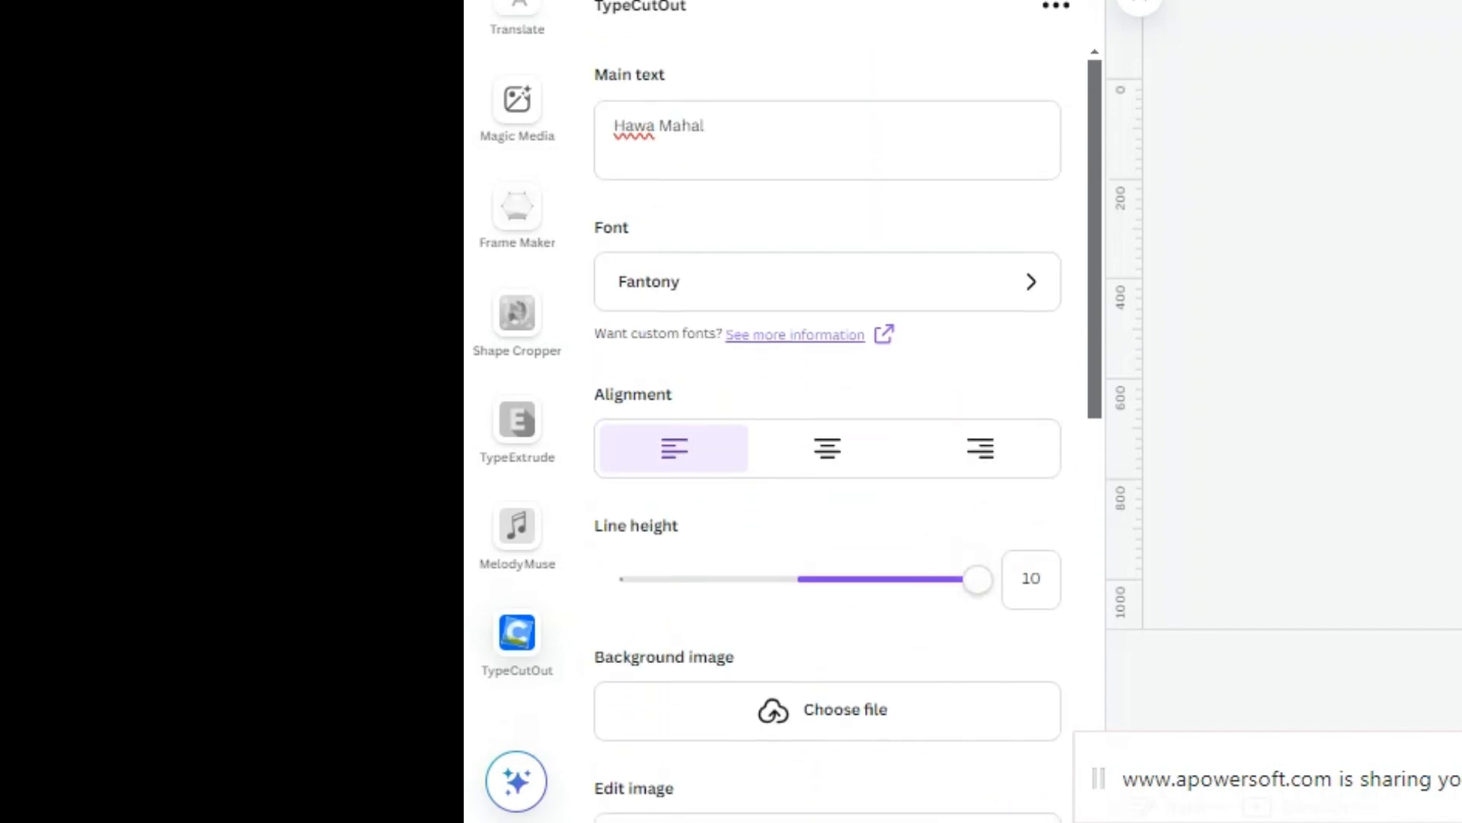
Replace the main text with "Hawal Mahal"
drag(735, 126, 591, 144)
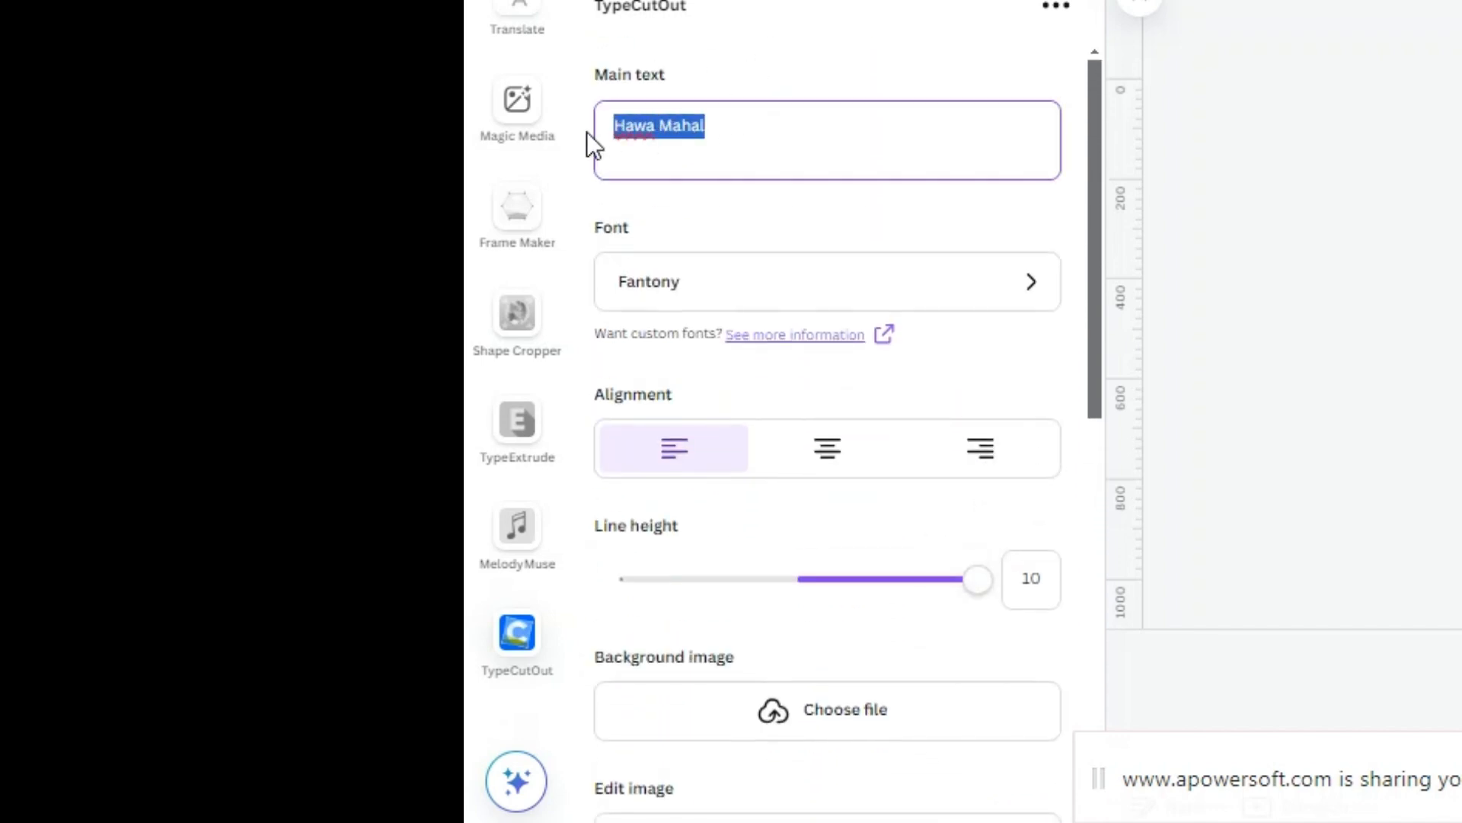
text(Hawa)
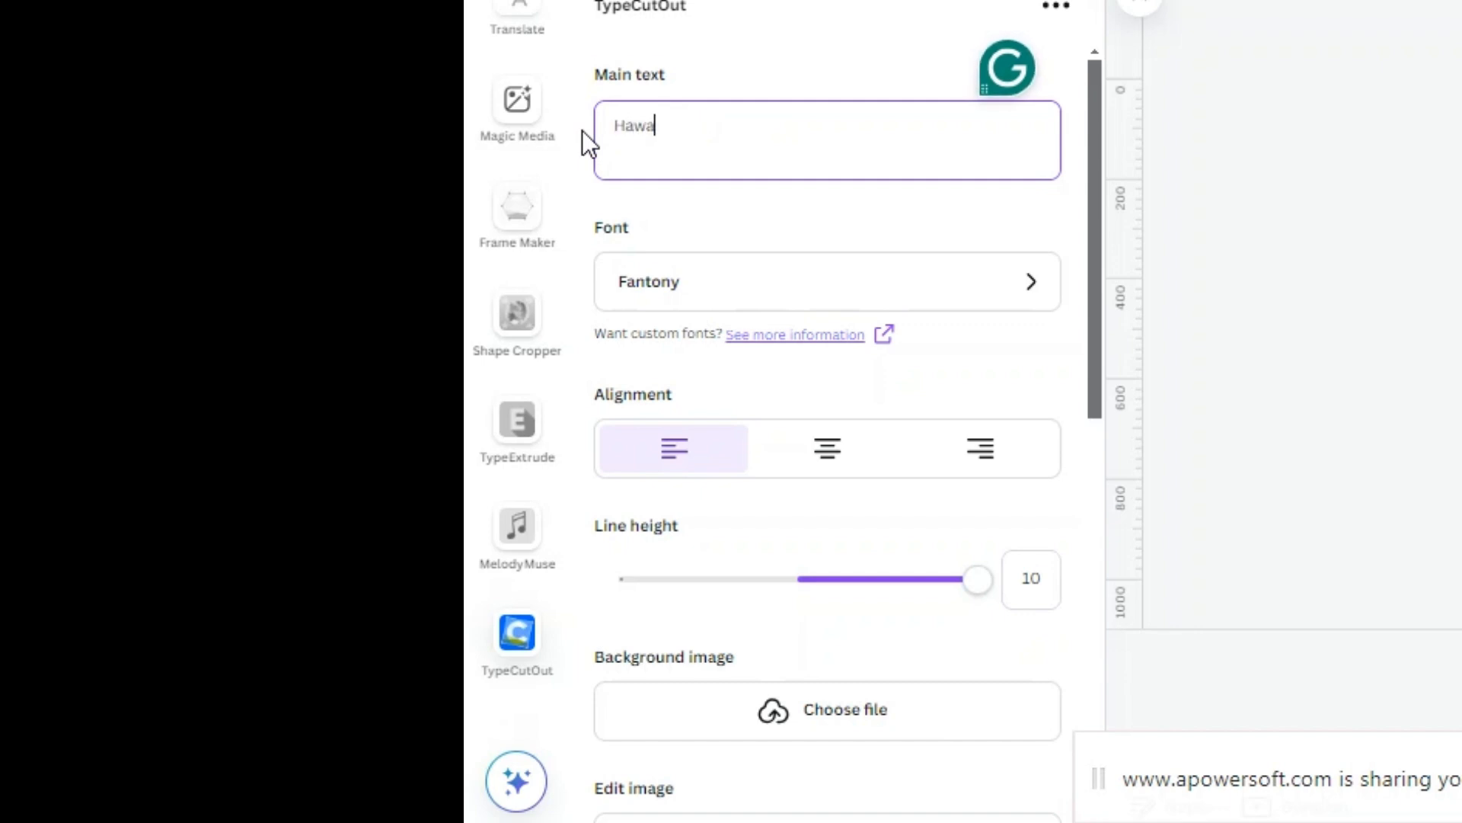
text(l Mahal)
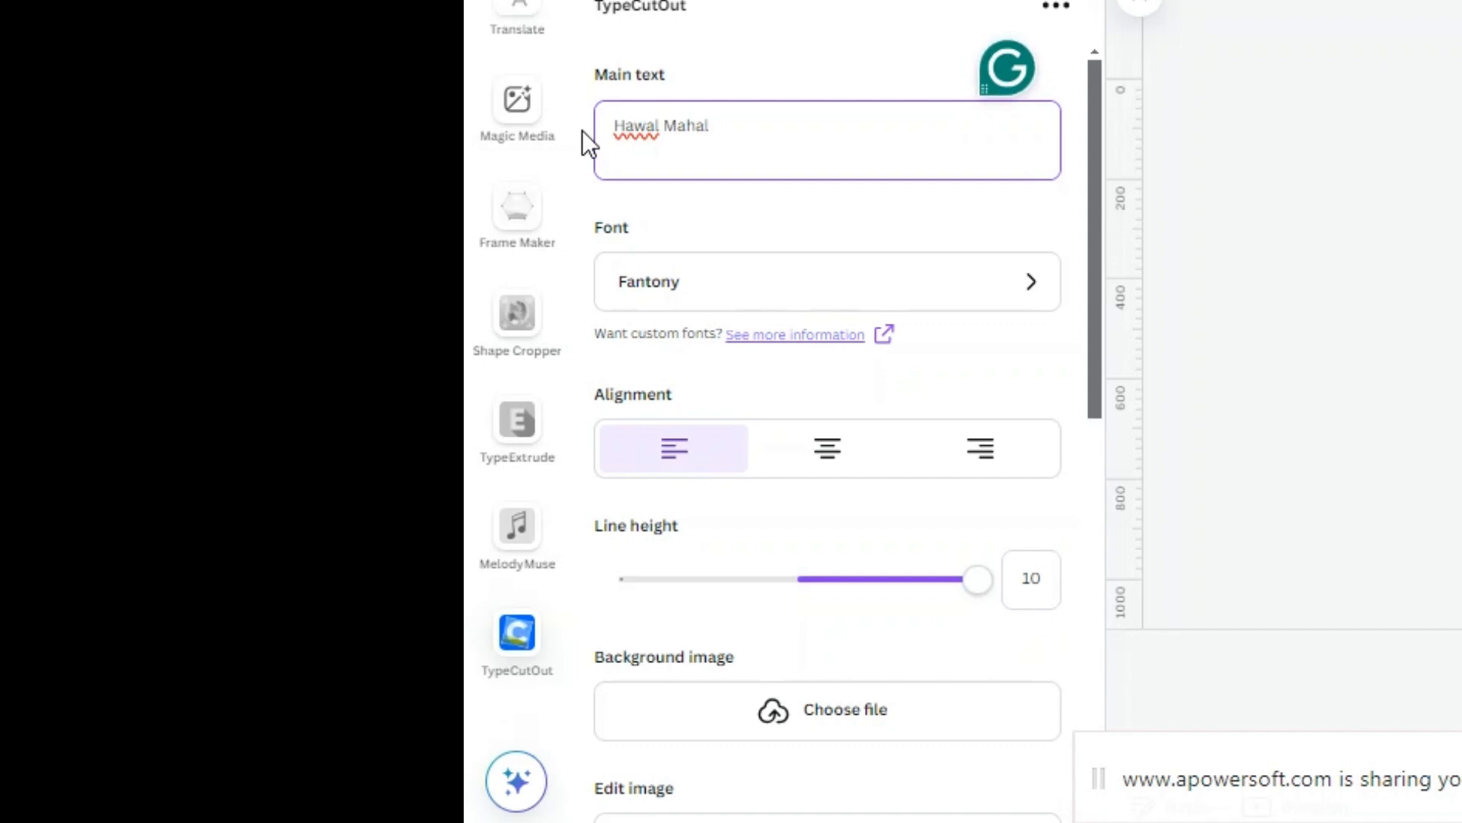
click(724, 189)
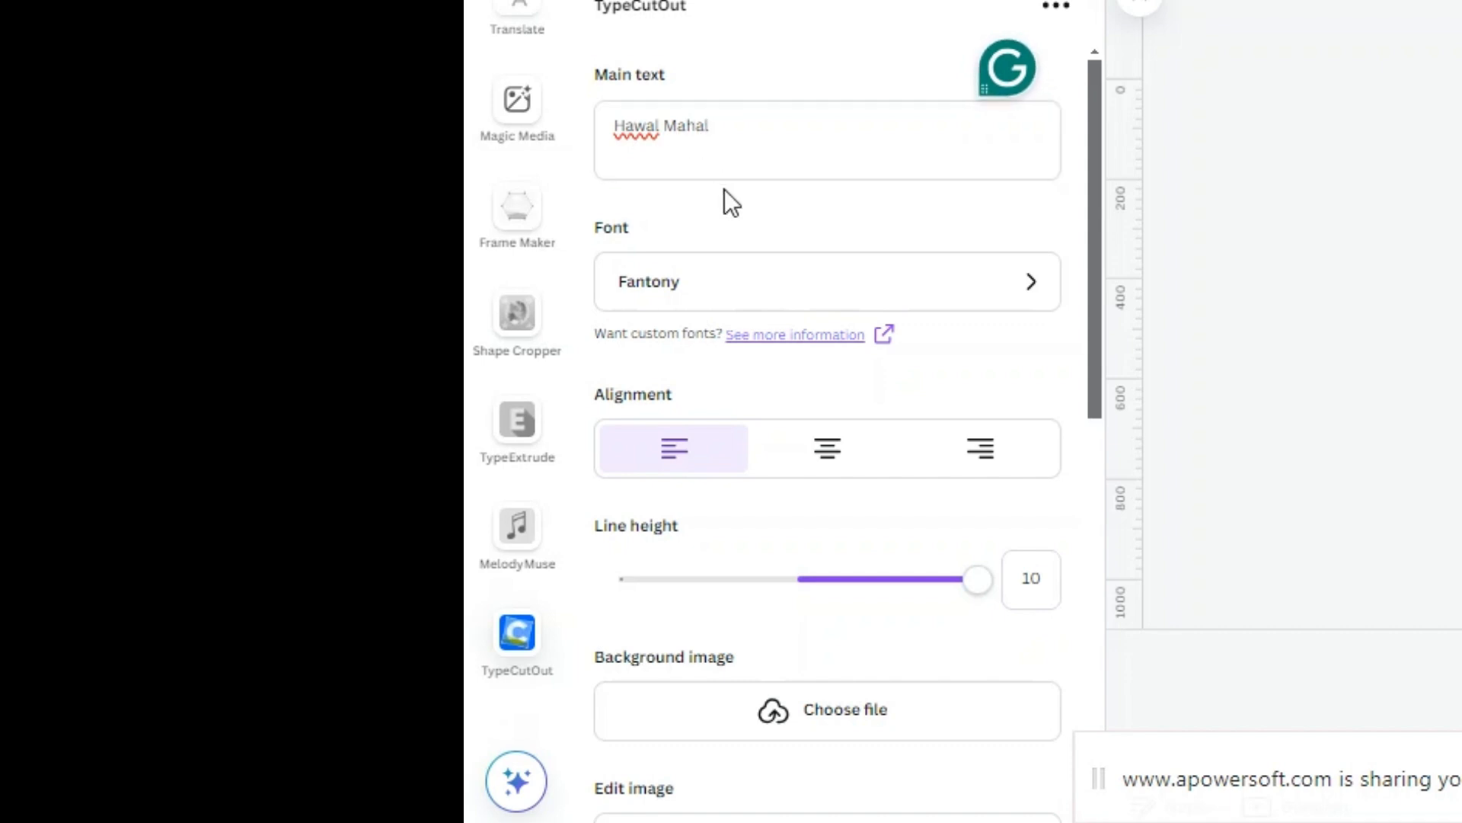
Upload the "hawa" image file from the Desktop as the text's background image
scroll(735, 309, down, 3)
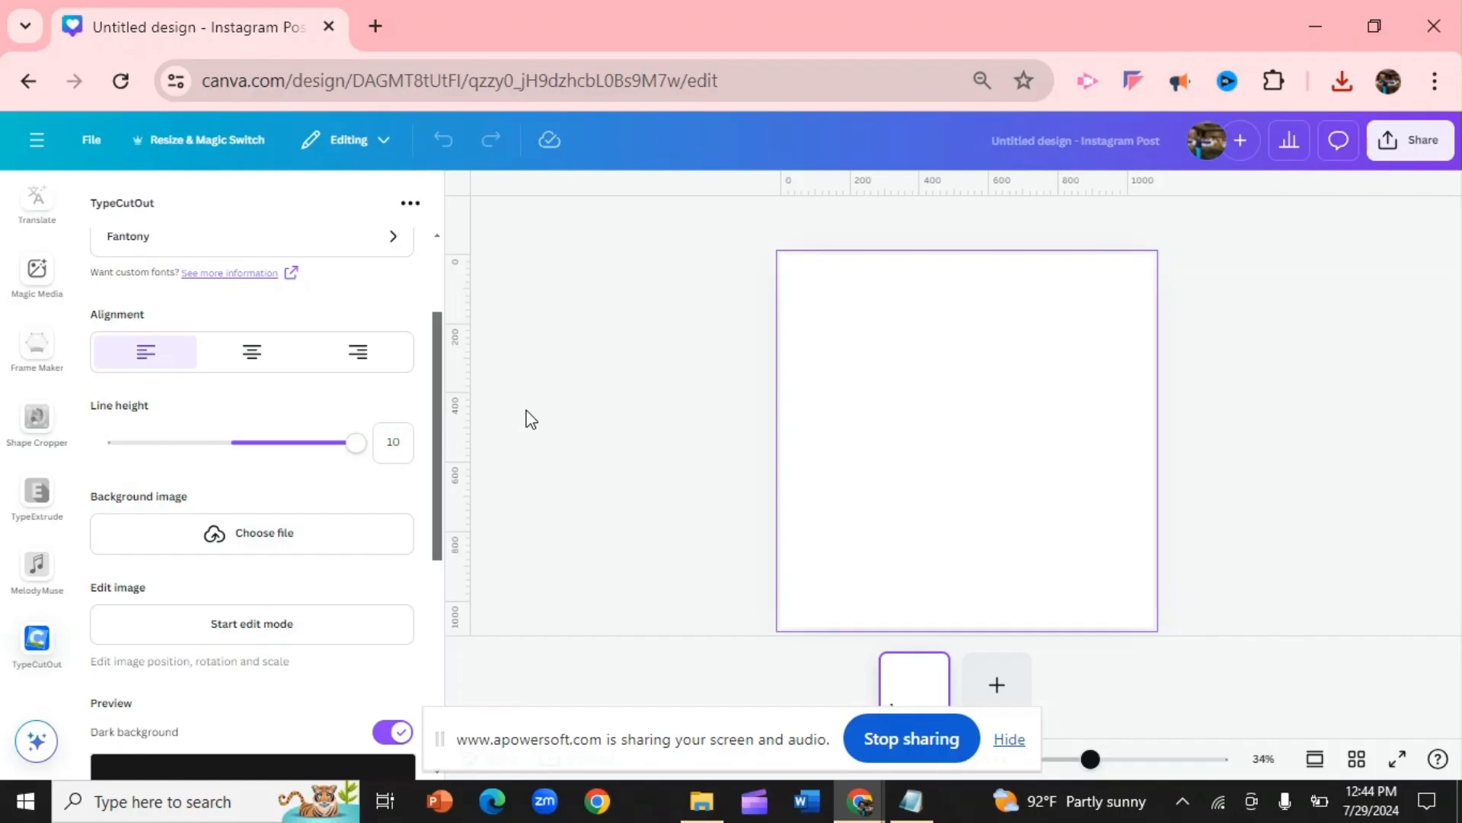
click(258, 536)
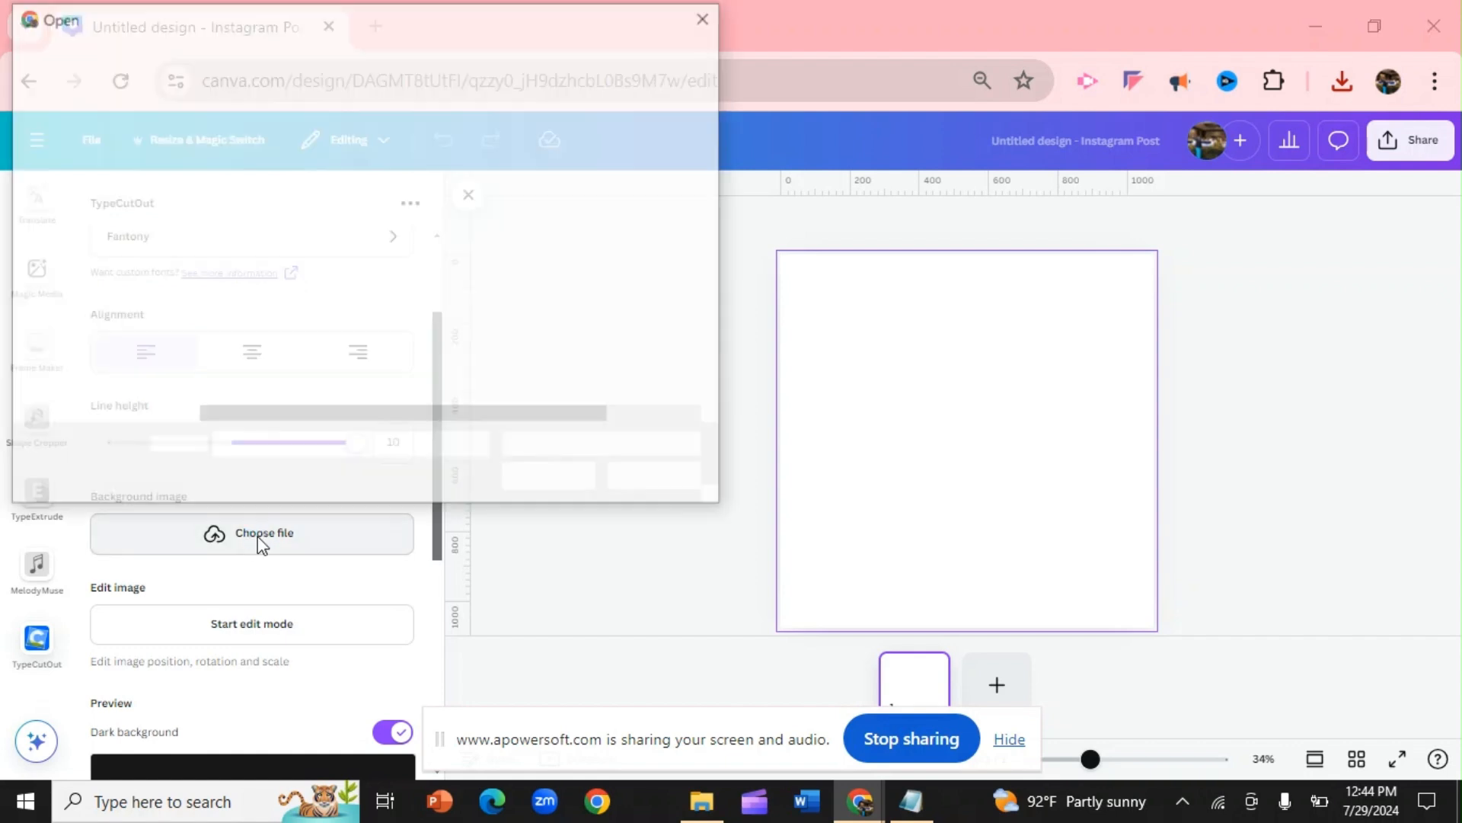
double_click(237, 290)
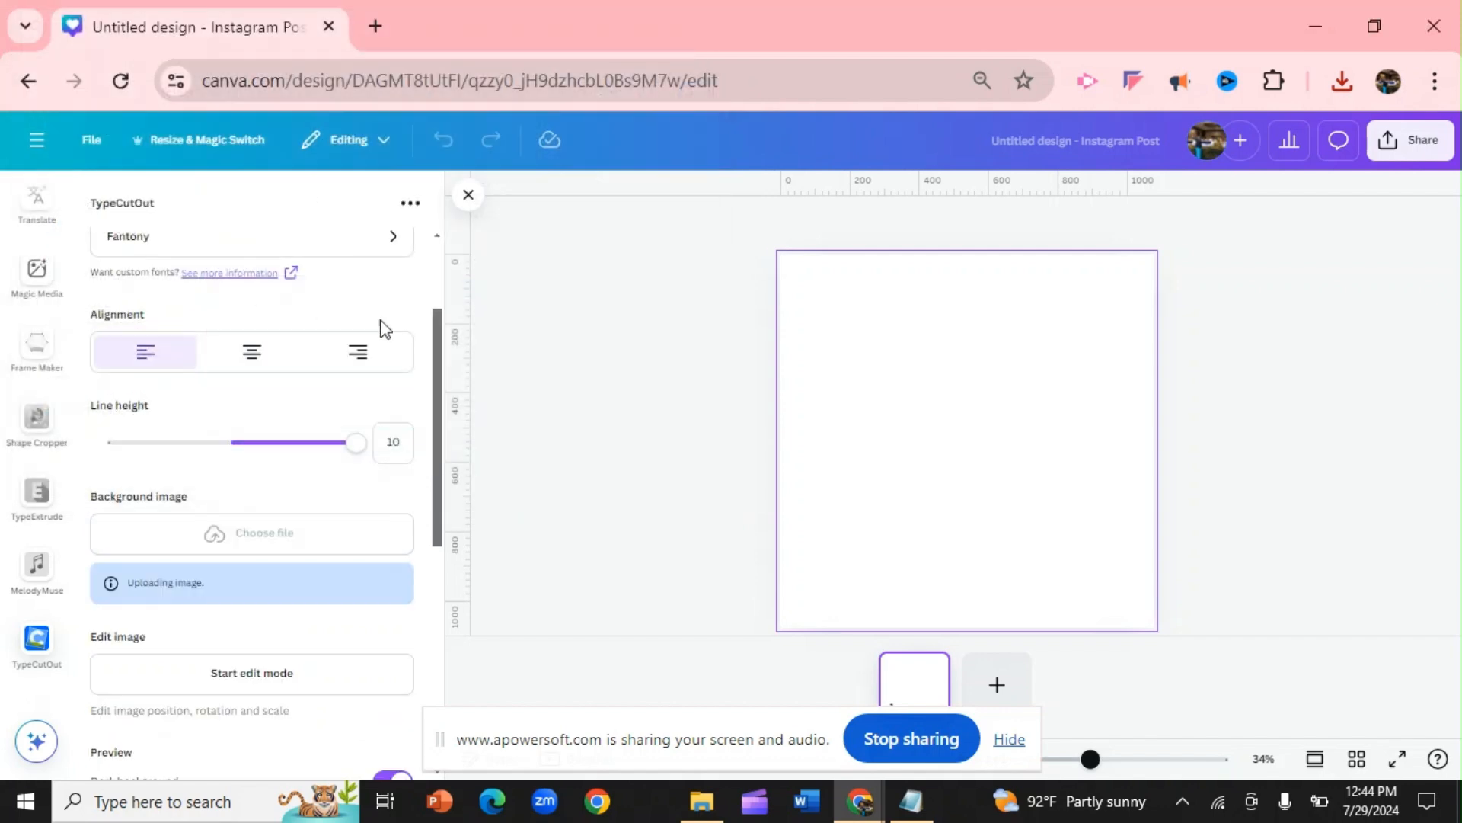
Edit the background image behind the letters, setting its scale to 1.599 so it fills the preview's width, and finish editing
drag(436, 347, 454, 483)
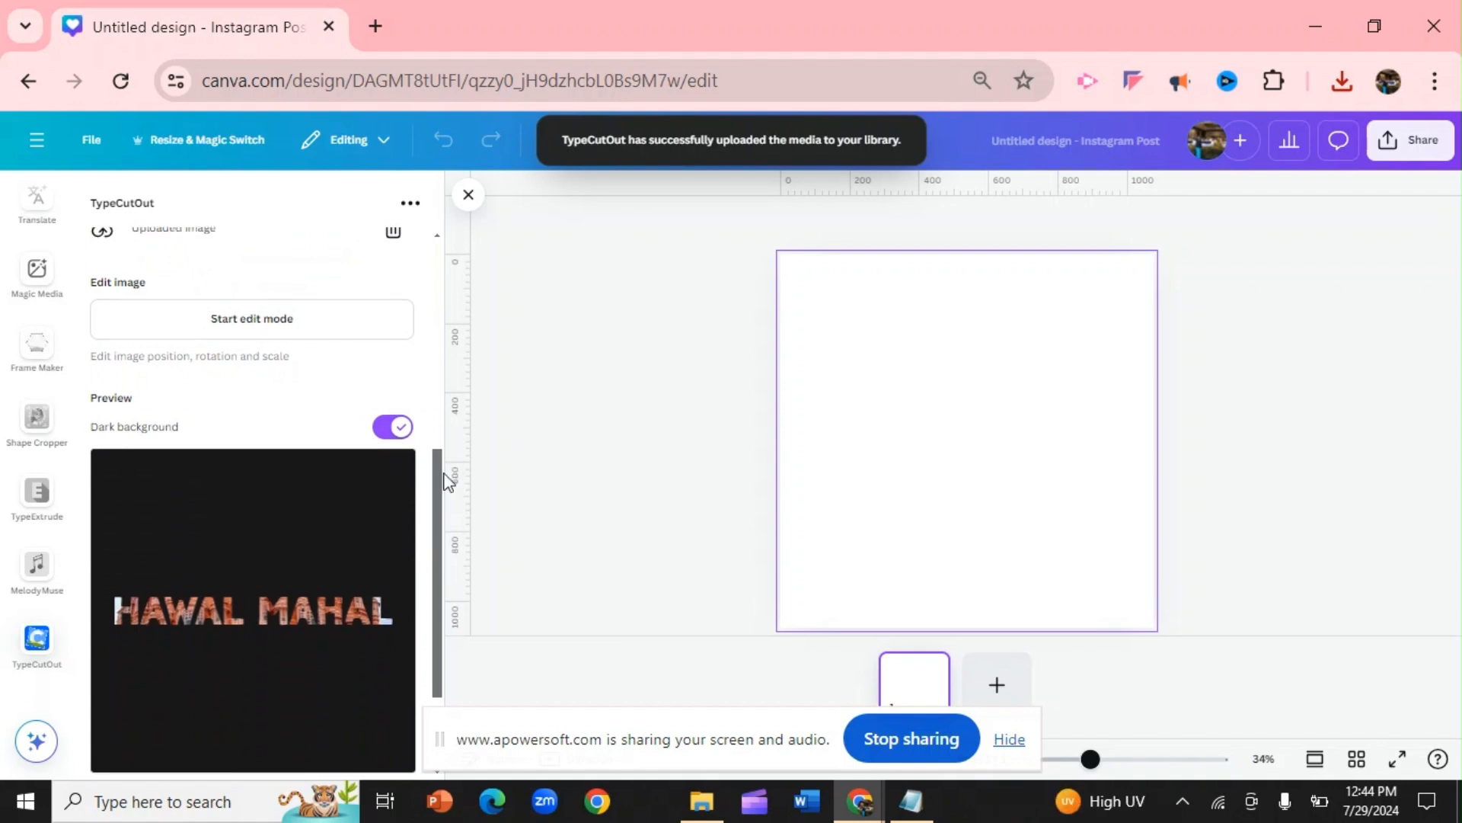
click(232, 319)
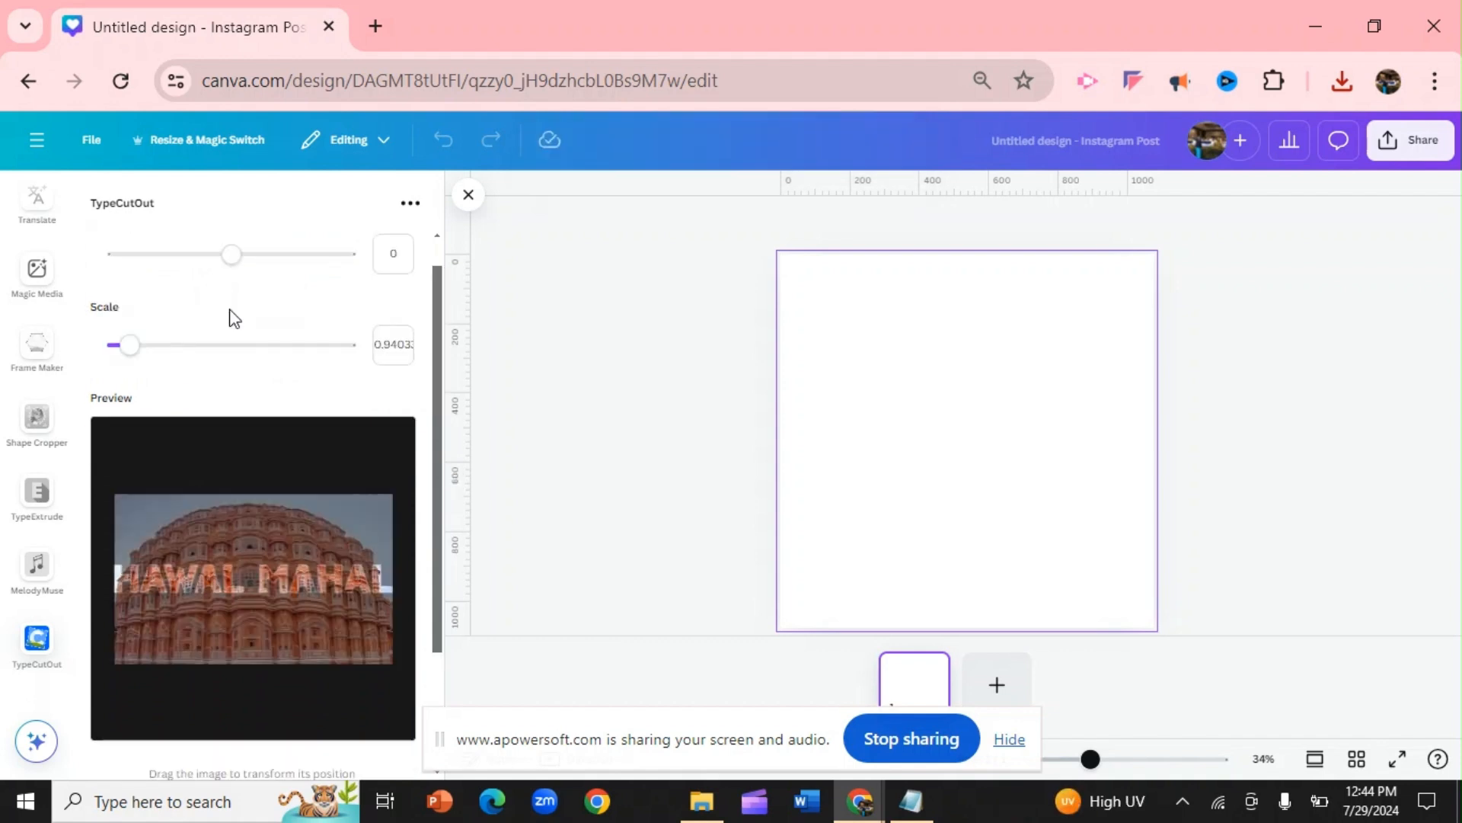
drag(130, 350, 148, 356)
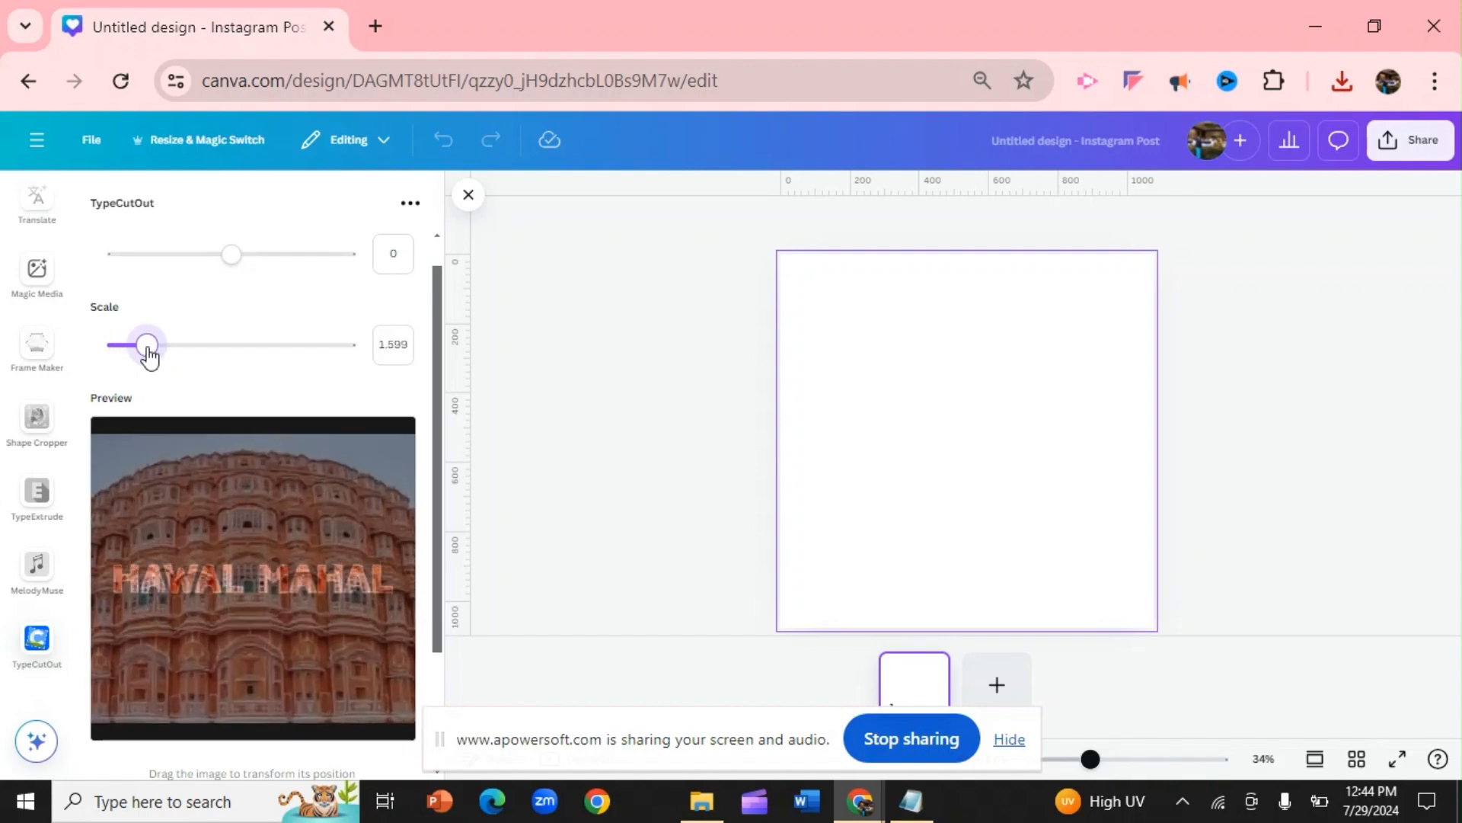
scroll(433, 332, up, 1)
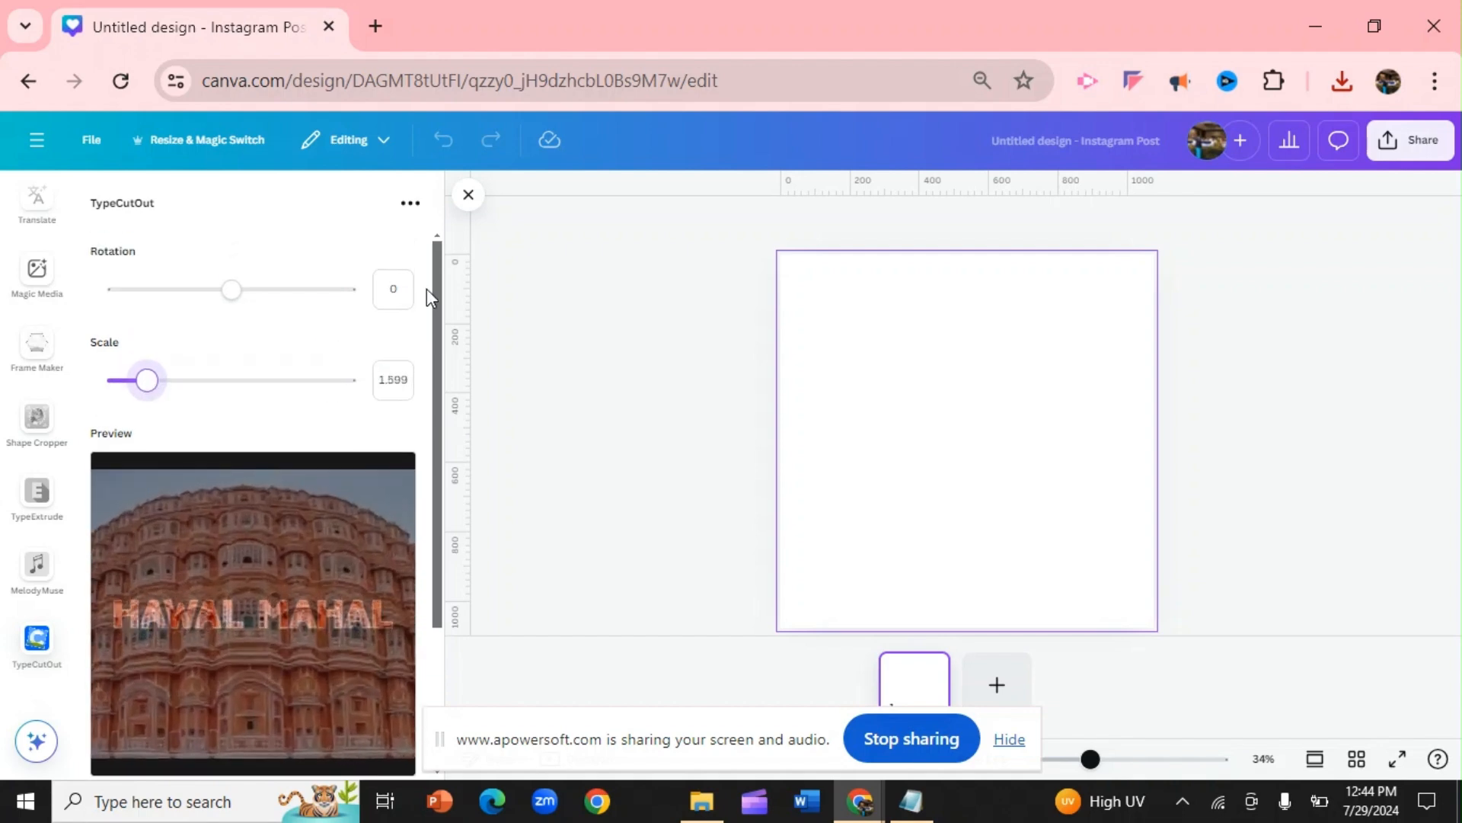
scroll(427, 331, down, 5)
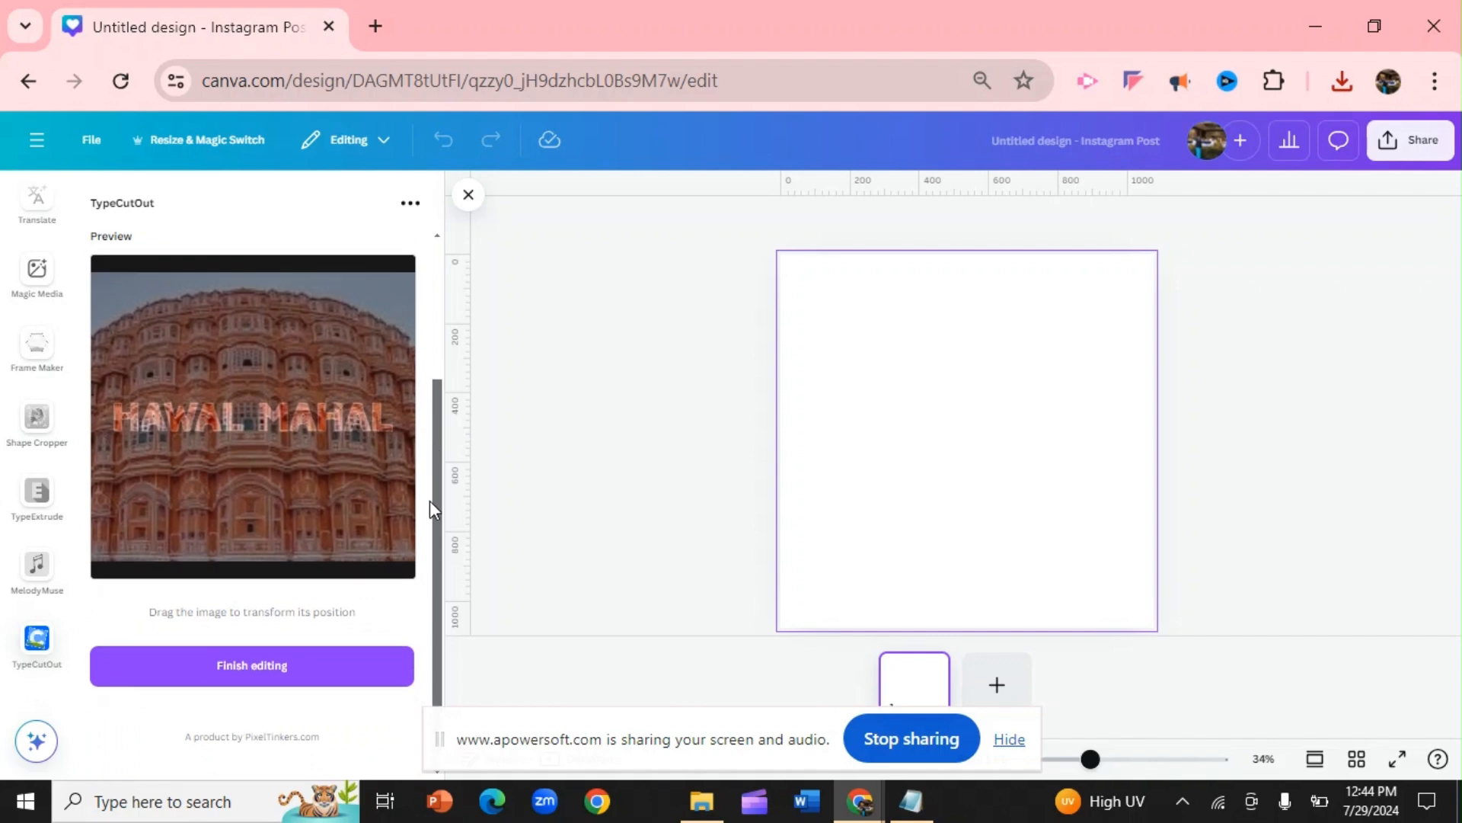
click(277, 674)
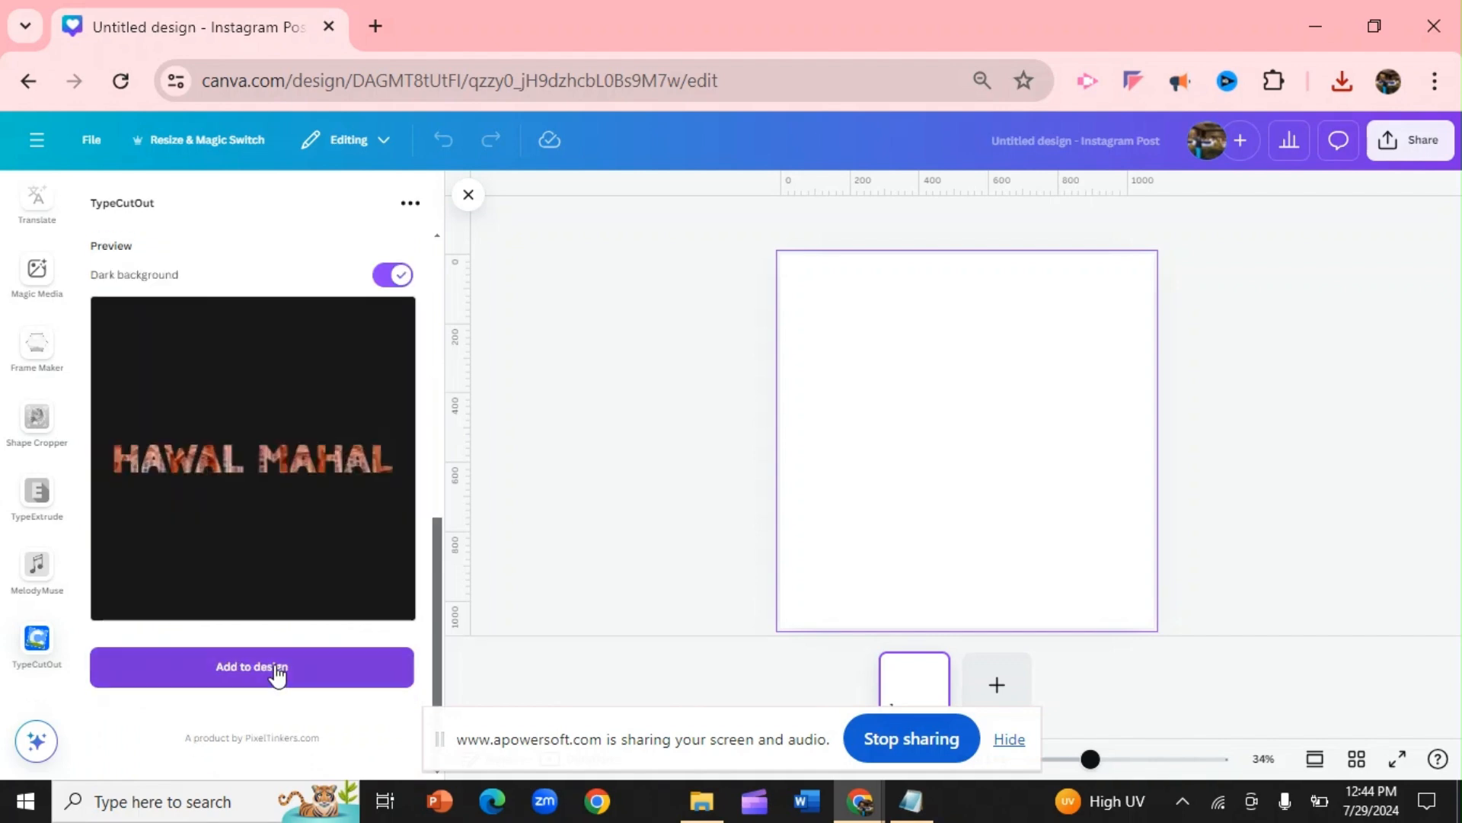
Add the Hawal Mahal cutout to the design and enlarge it to span most of the page width
click(277, 673)
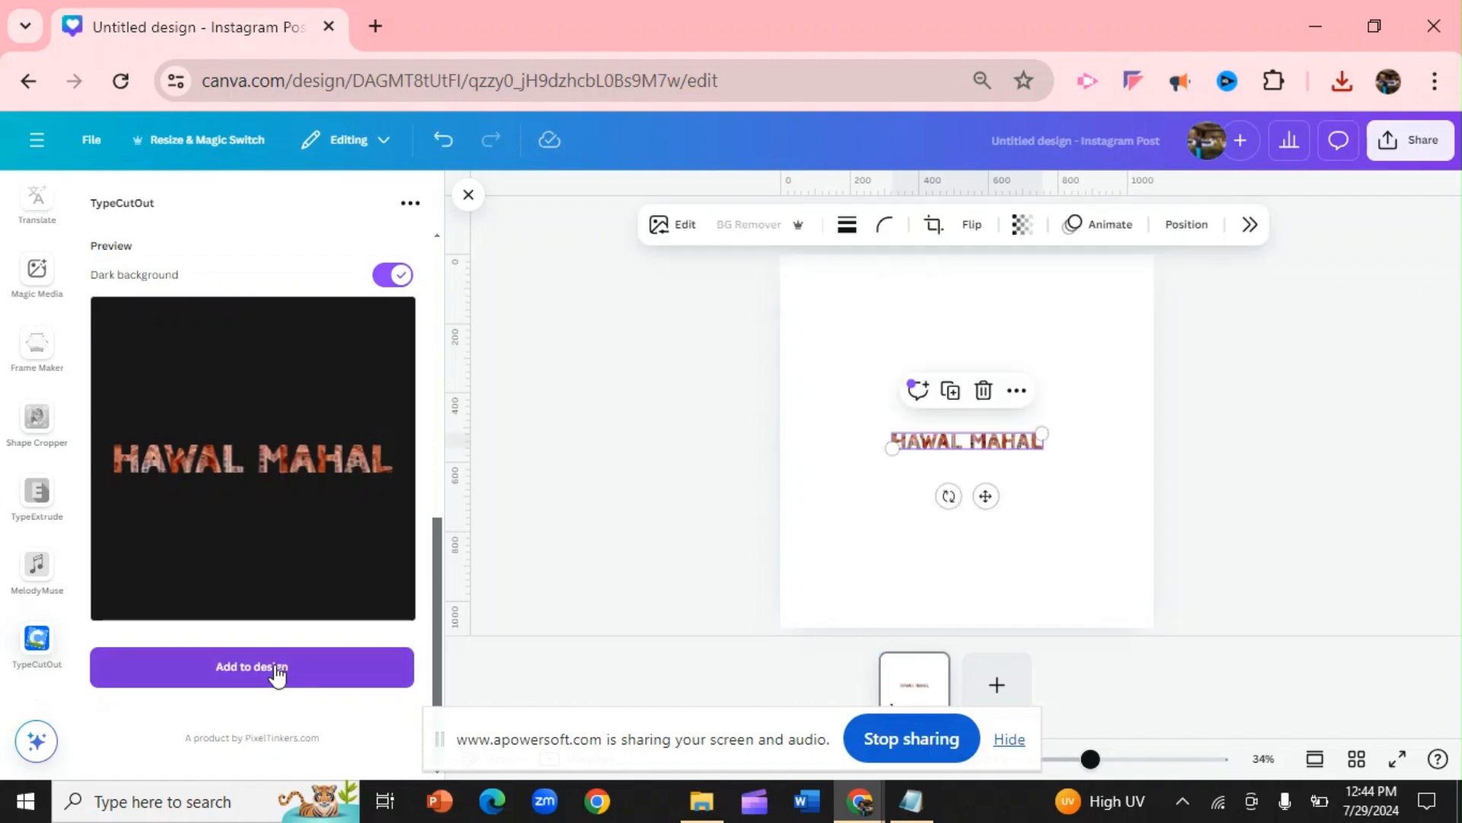
drag(891, 447, 843, 533)
drag(1042, 429, 1117, 363)
drag(832, 456, 816, 496)
Set the page background colour to solid black (#000000)
click(815, 354)
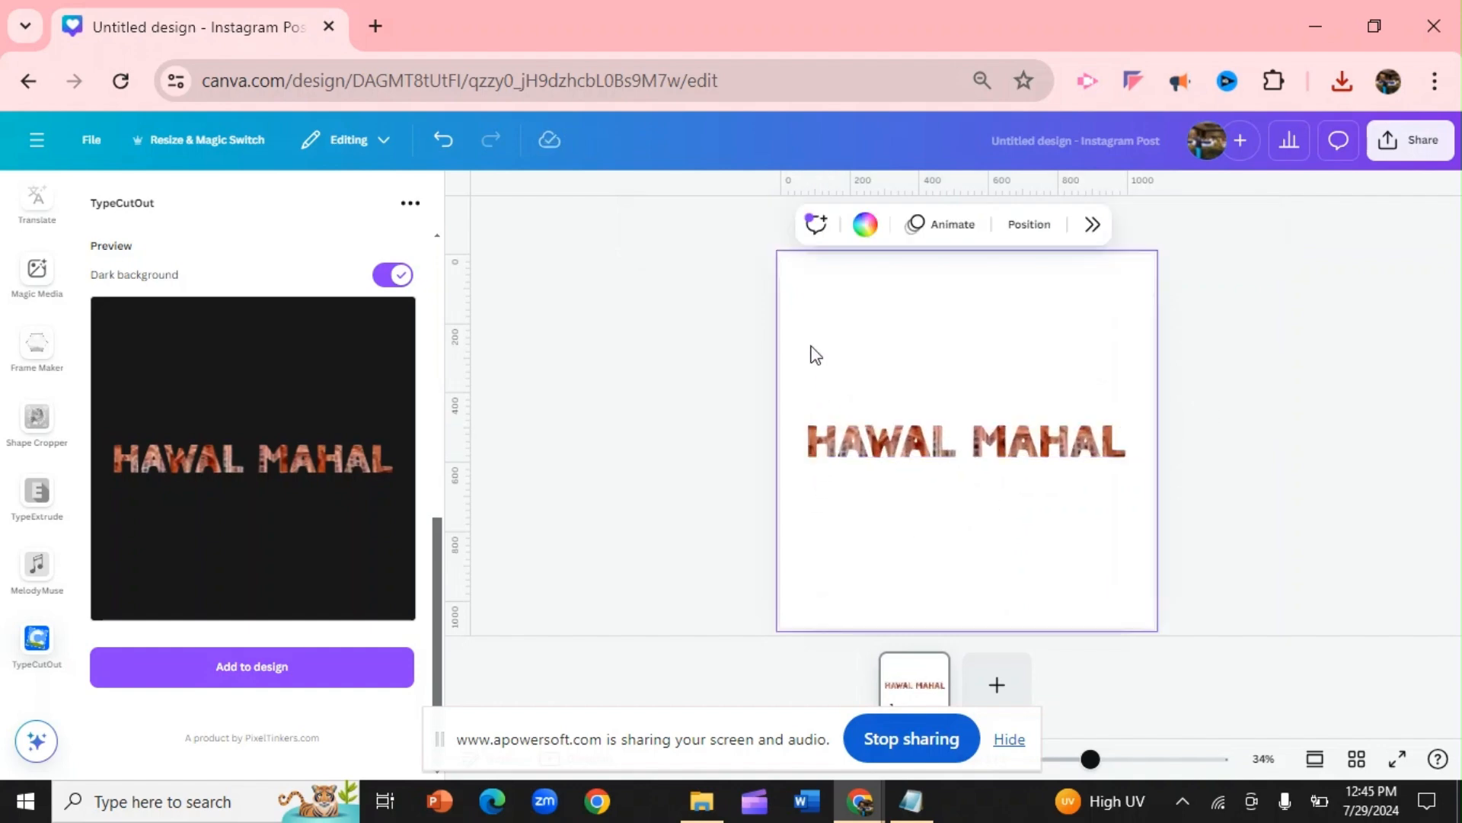
click(867, 225)
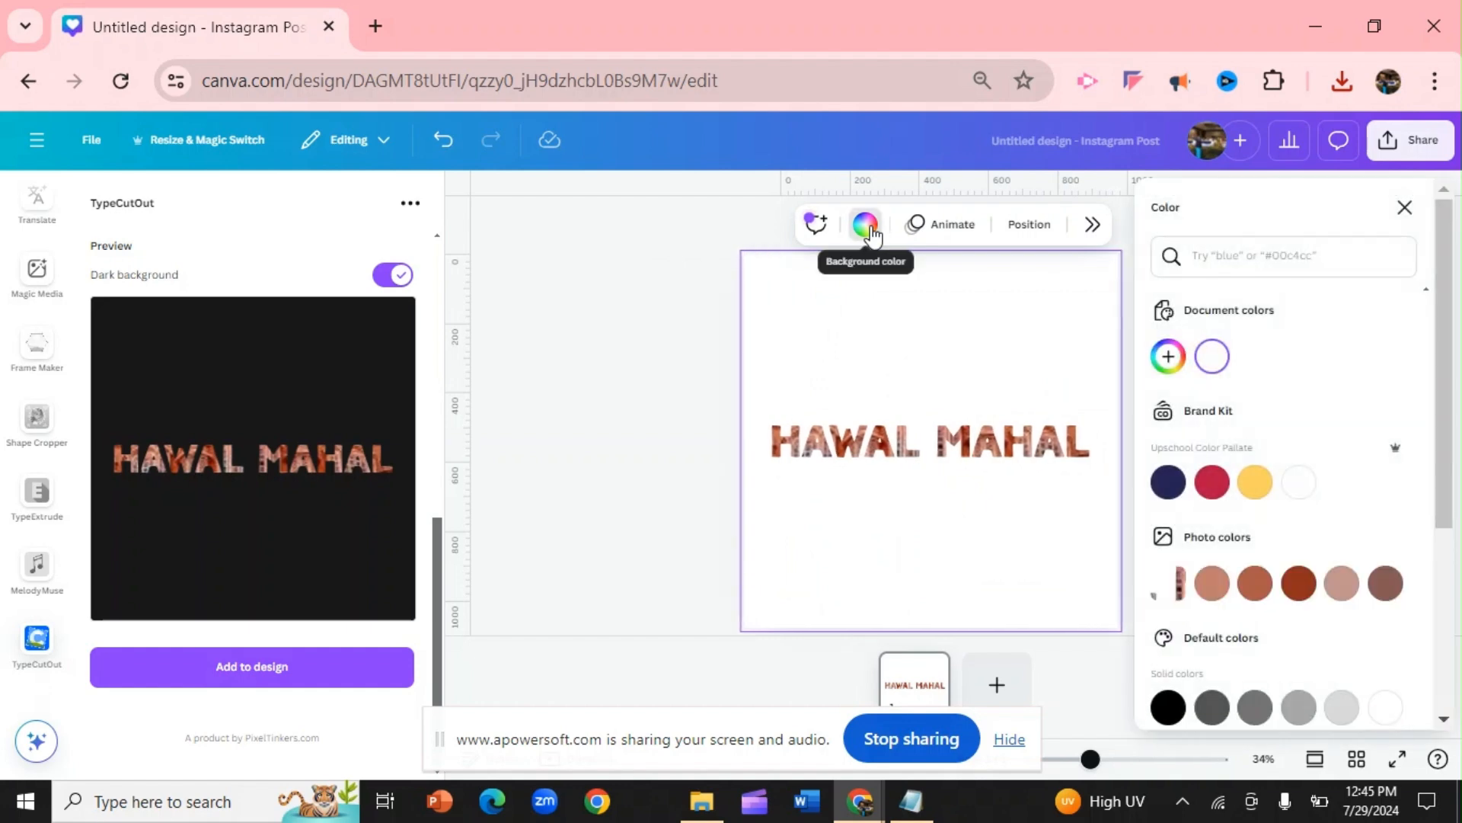
click(1168, 706)
Enlarge the Hawal Mahal cutout slightly and move it up, centred in the upper part of the page
click(884, 443)
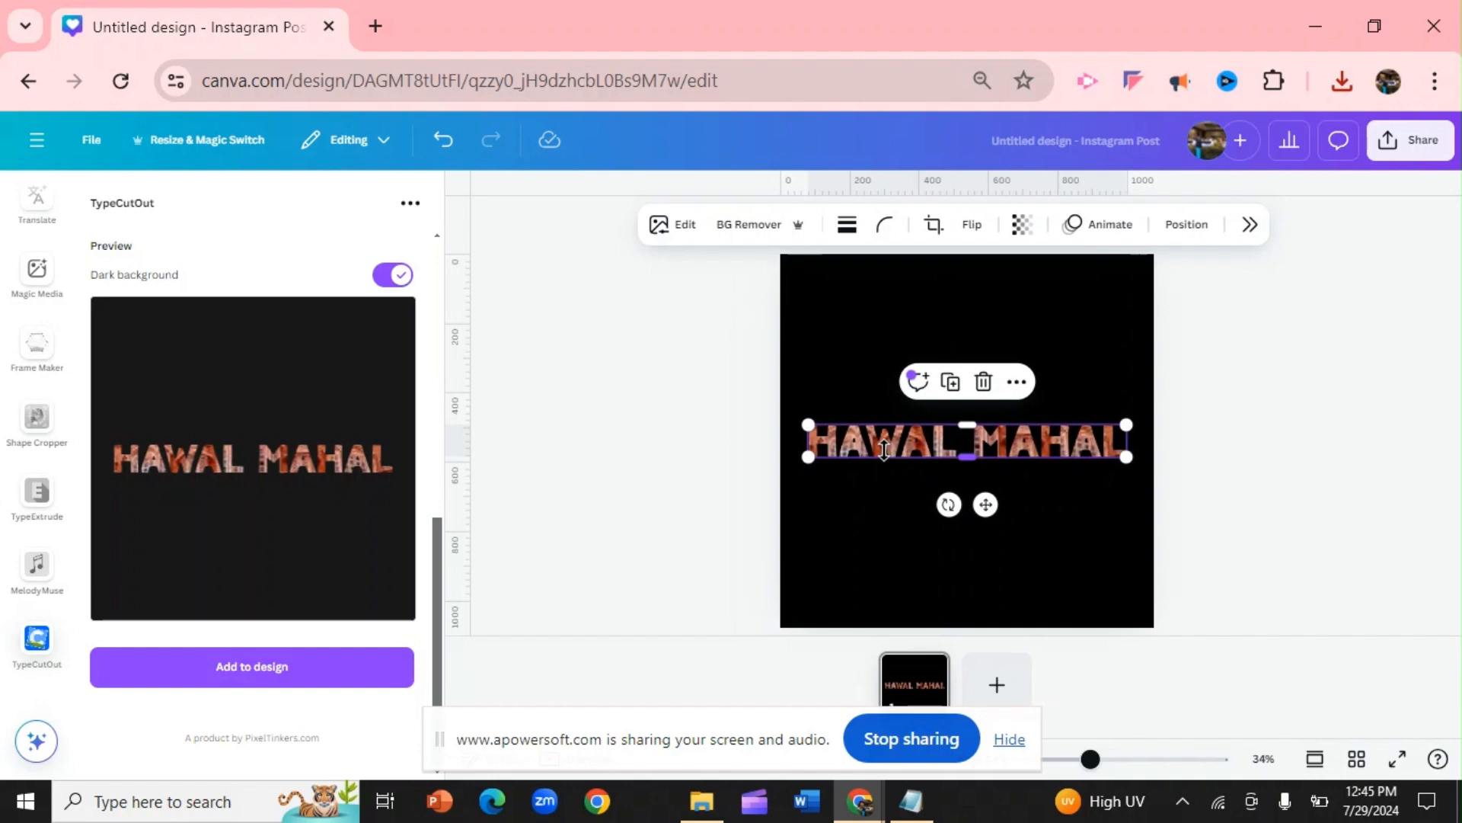
drag(809, 425, 794, 418)
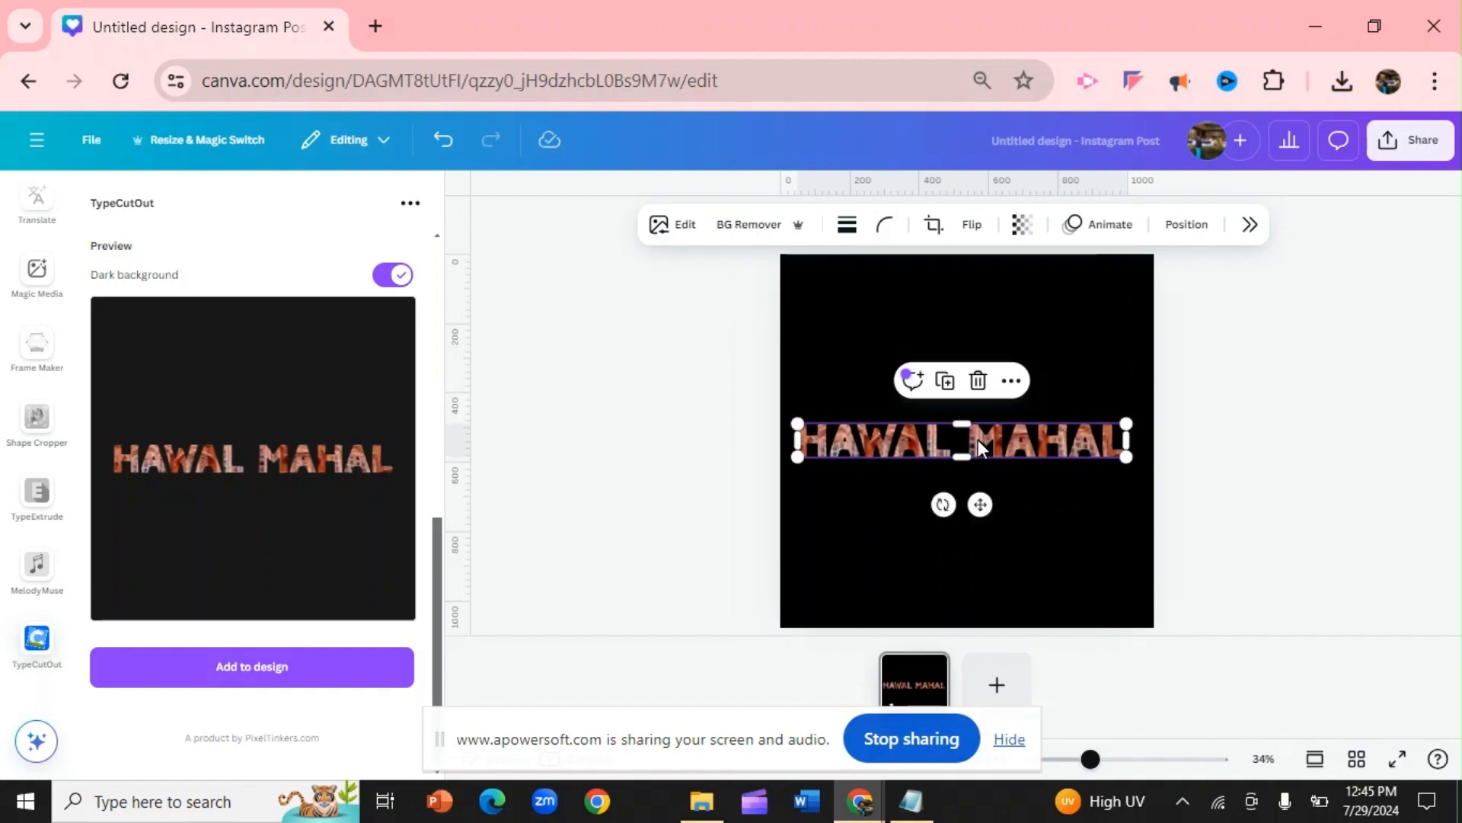
drag(1016, 446, 1022, 365)
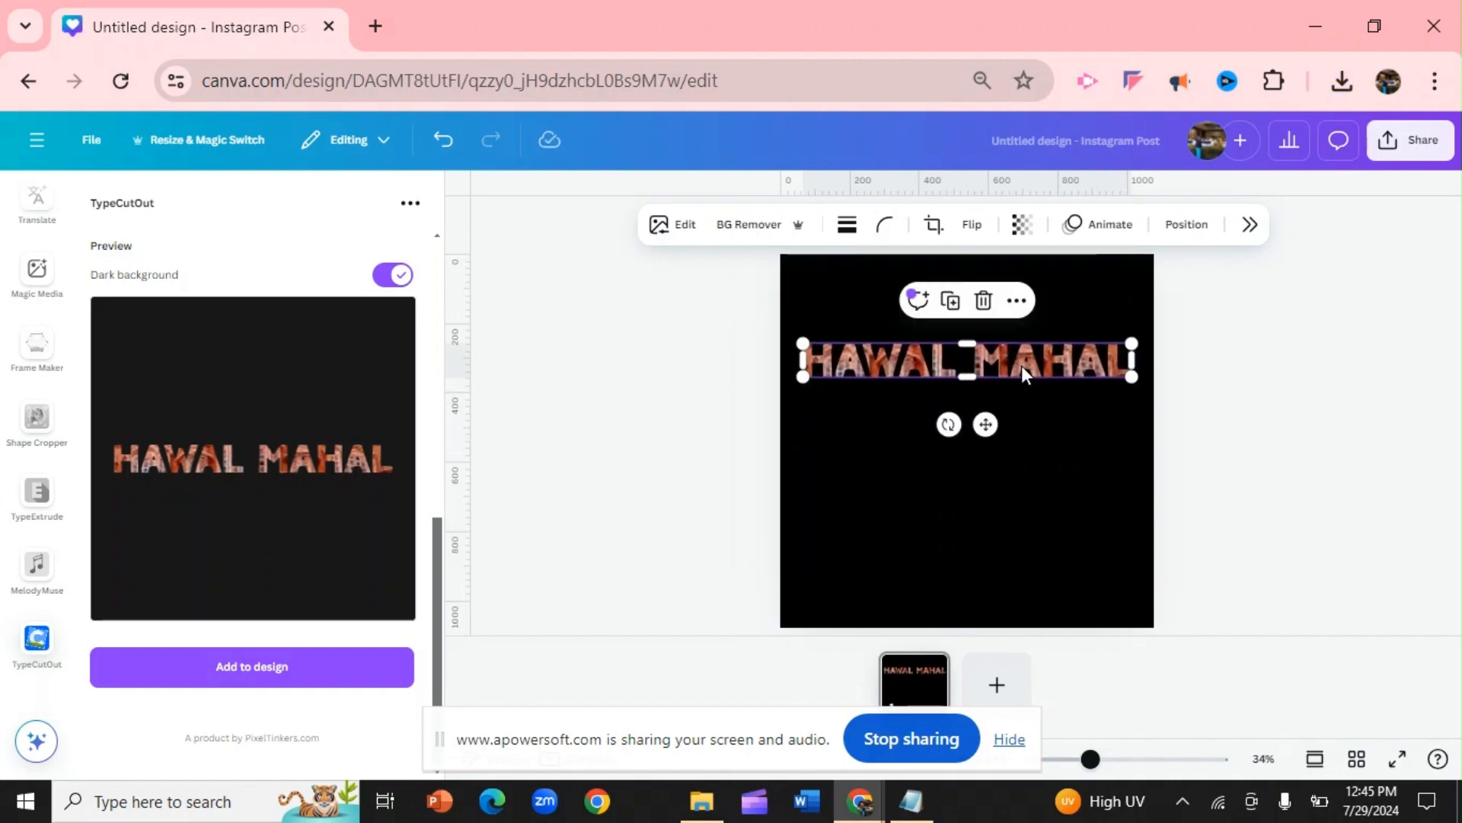
click(1031, 468)
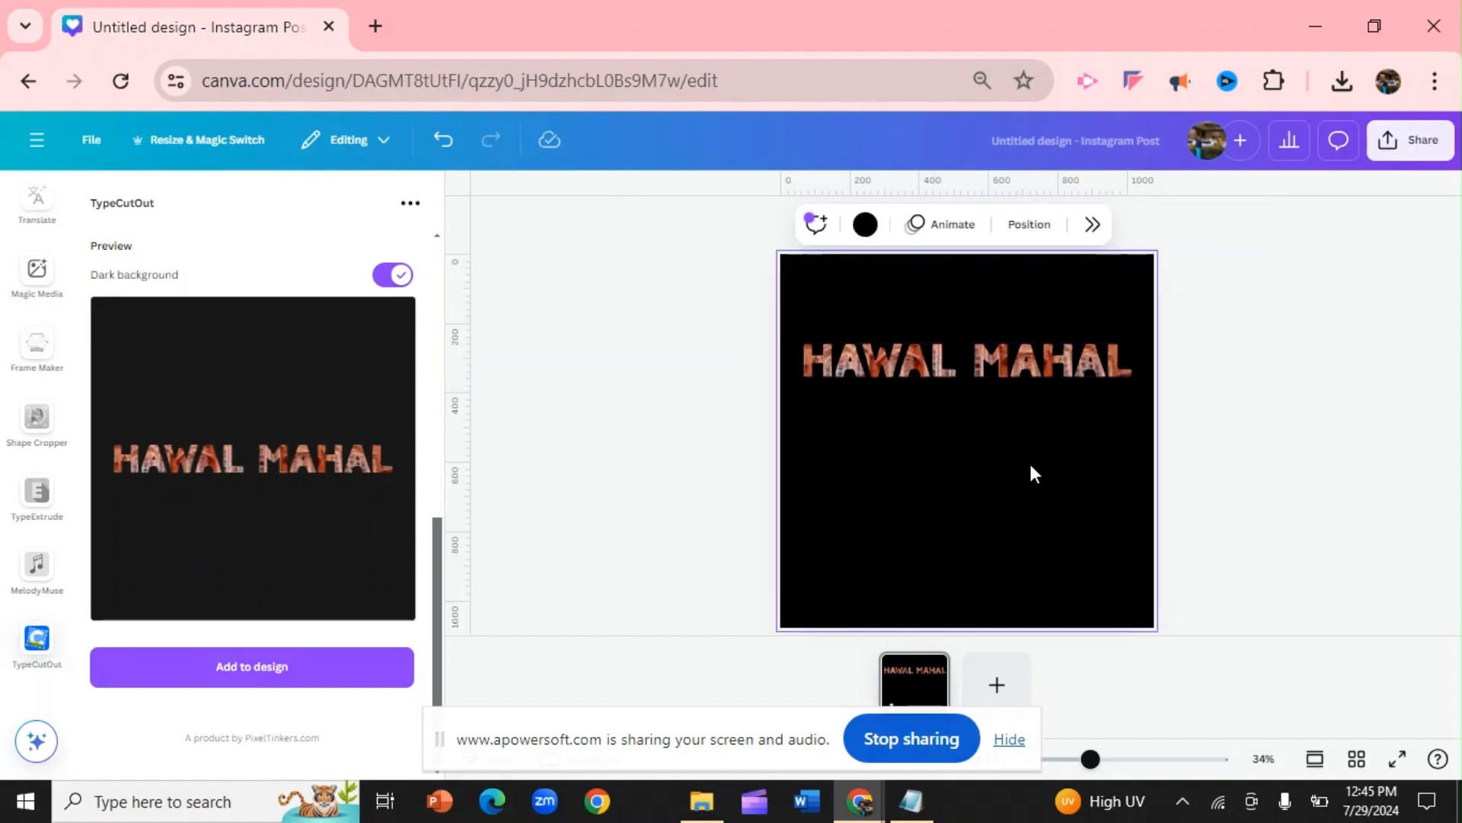
Replace the uploaded background image with the "rose" image file from the Desktop
mouse_move(435, 580)
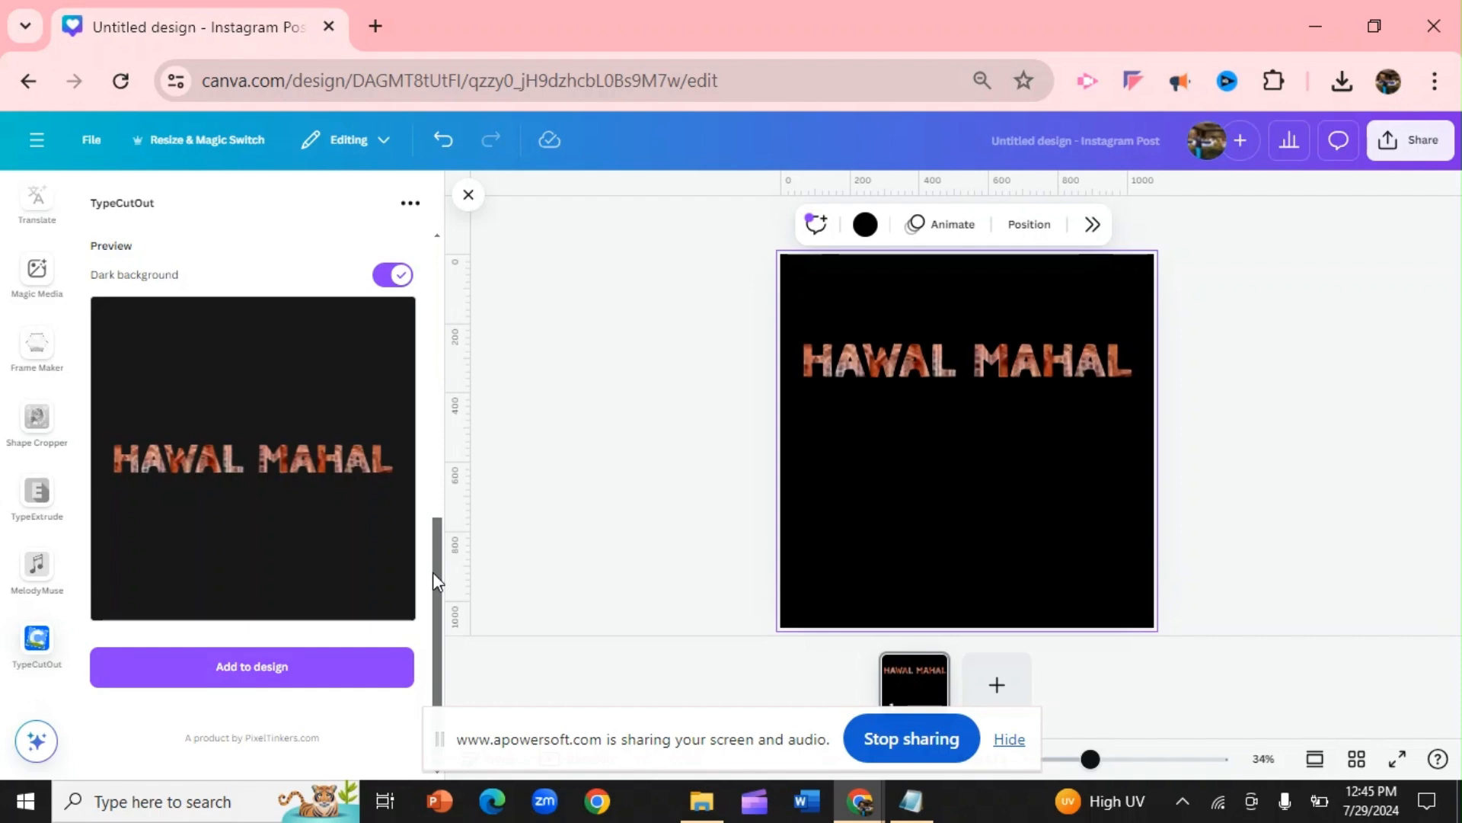
drag(433, 573, 422, 404)
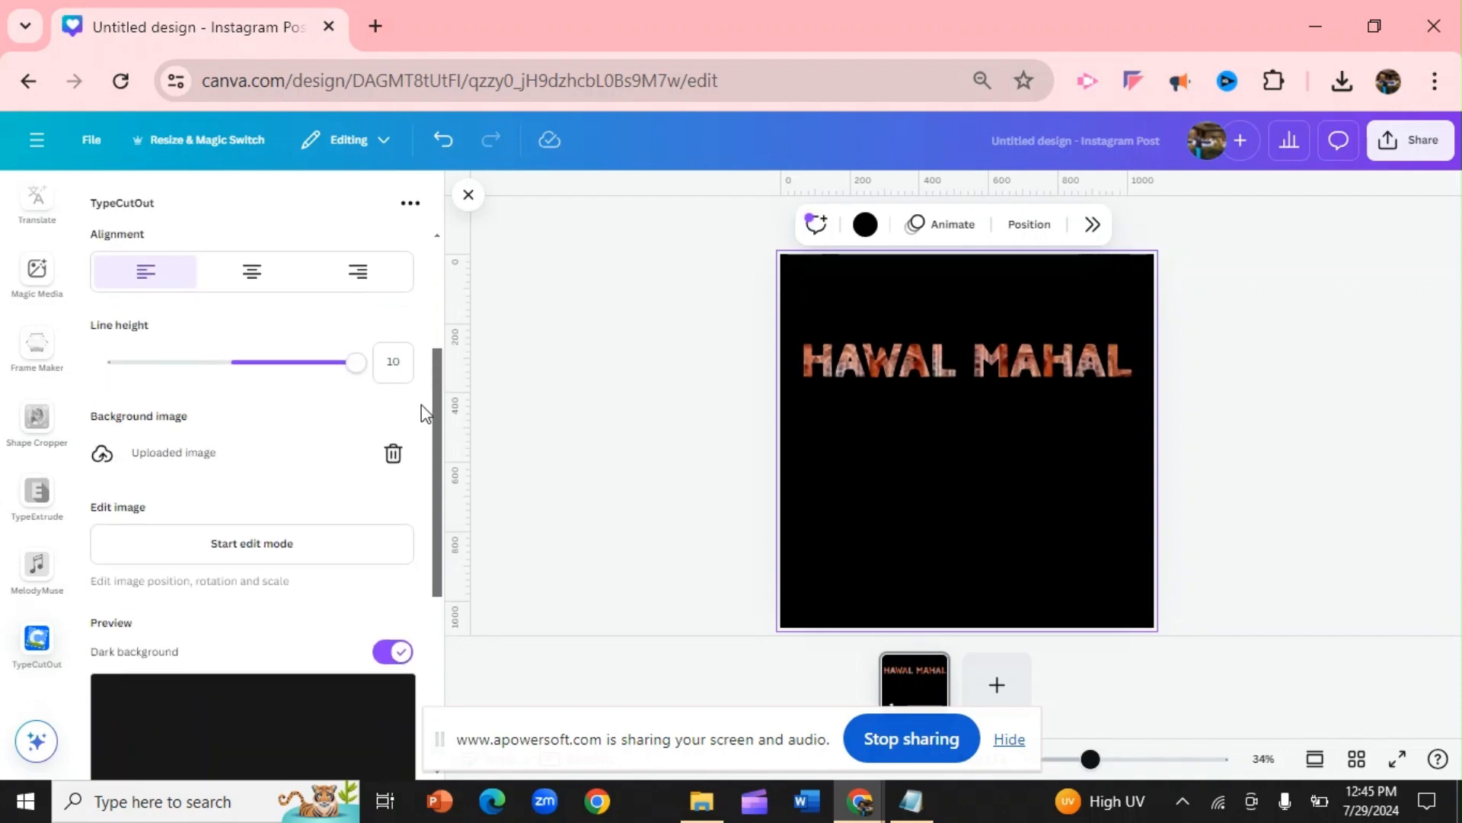
click(391, 455)
click(268, 462)
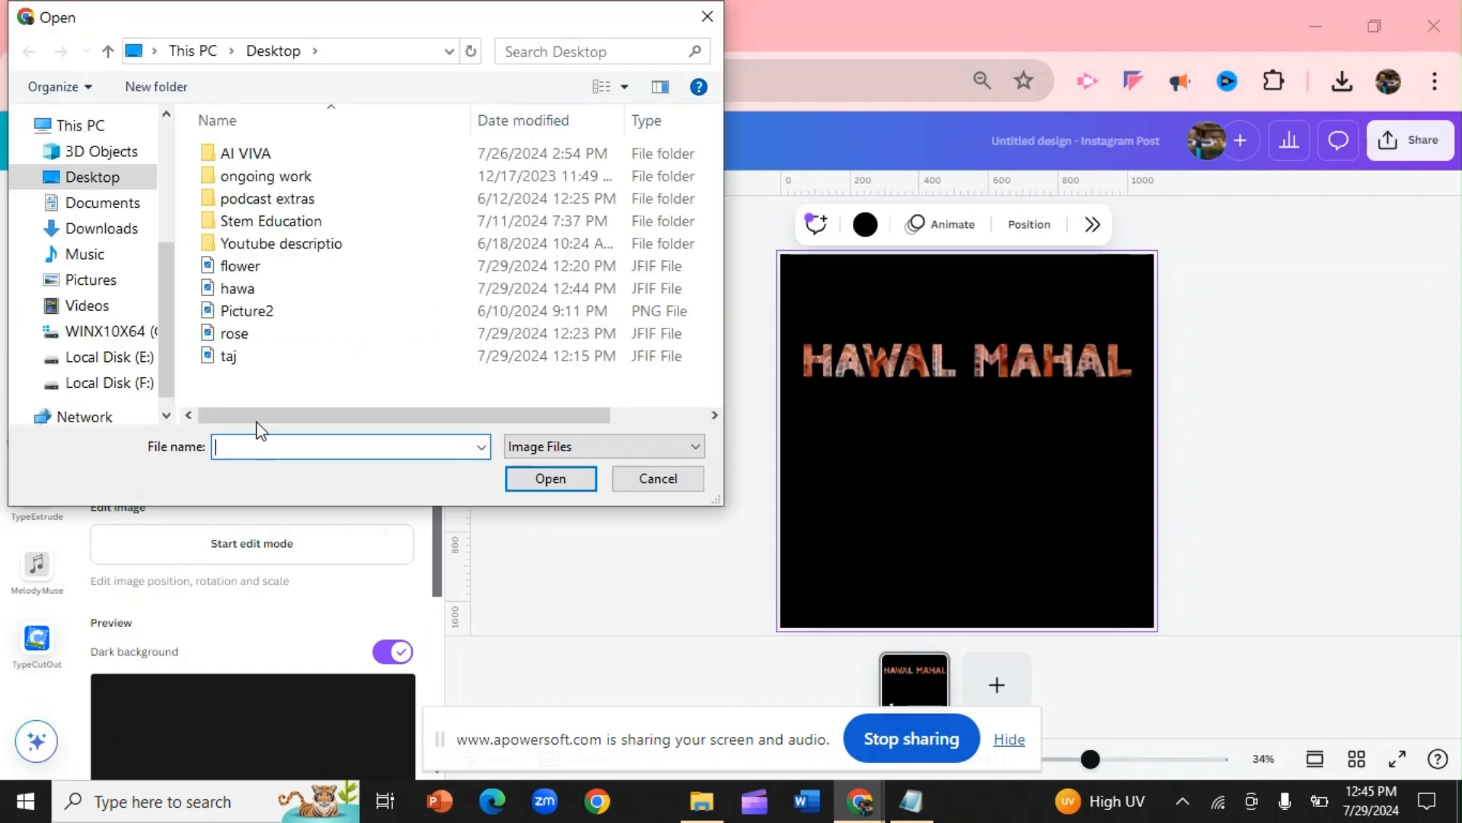
click(236, 335)
click(525, 478)
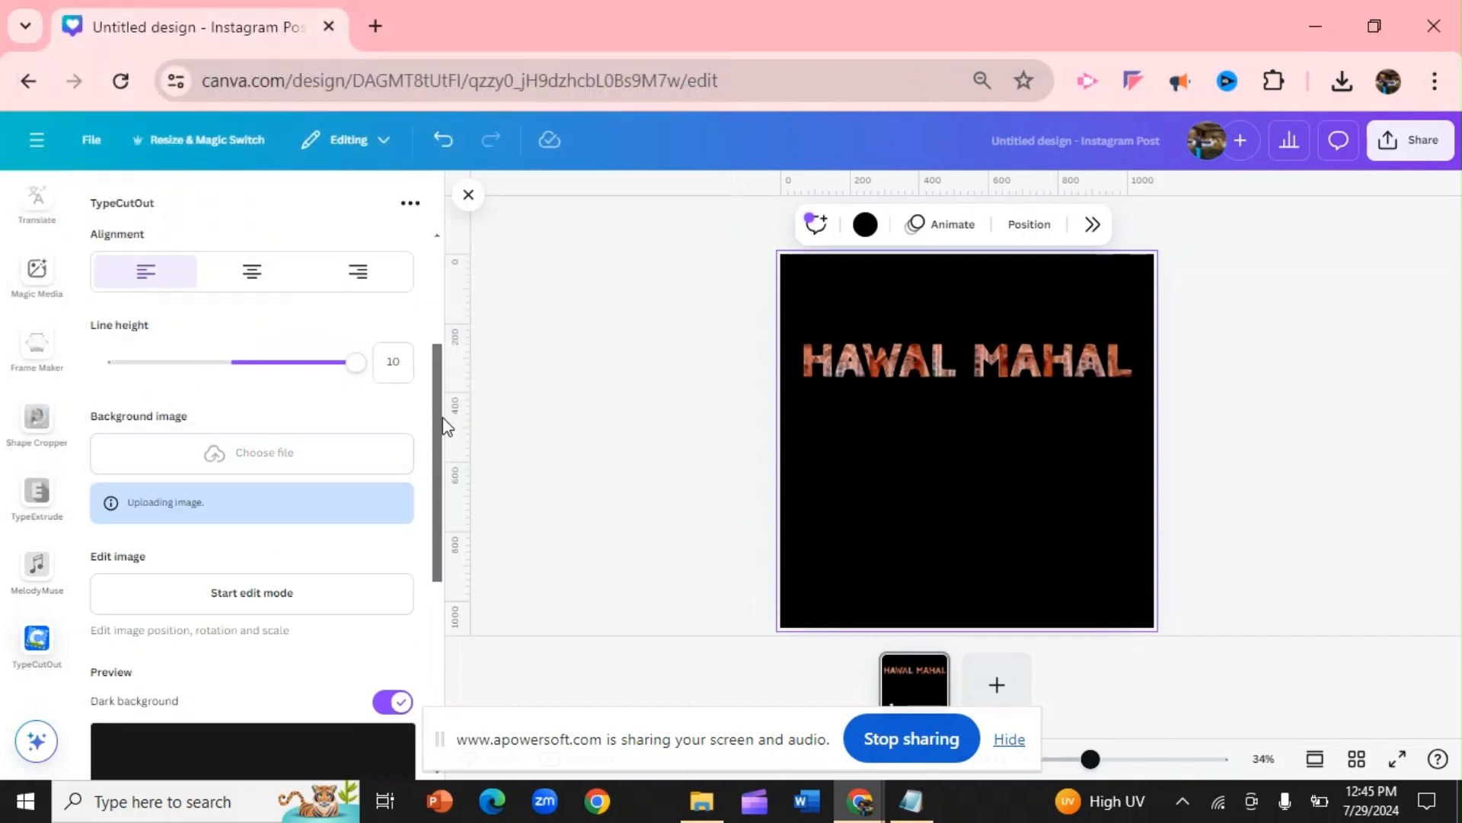
Replace the main text with "Happy" and "Morning!" on two separate lines
drag(441, 419, 392, 203)
drag(172, 288, 99, 283)
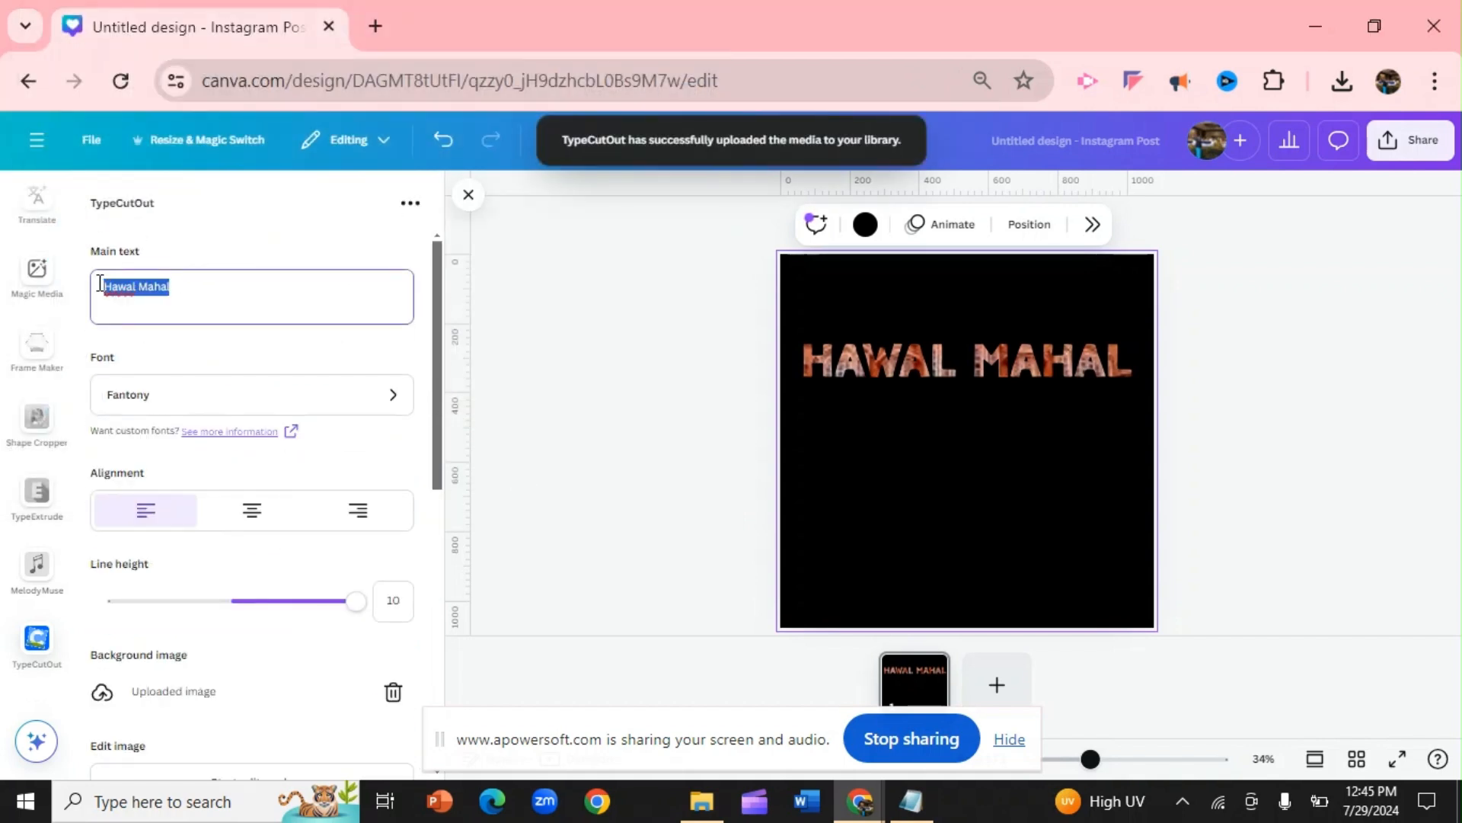
text(Happy)
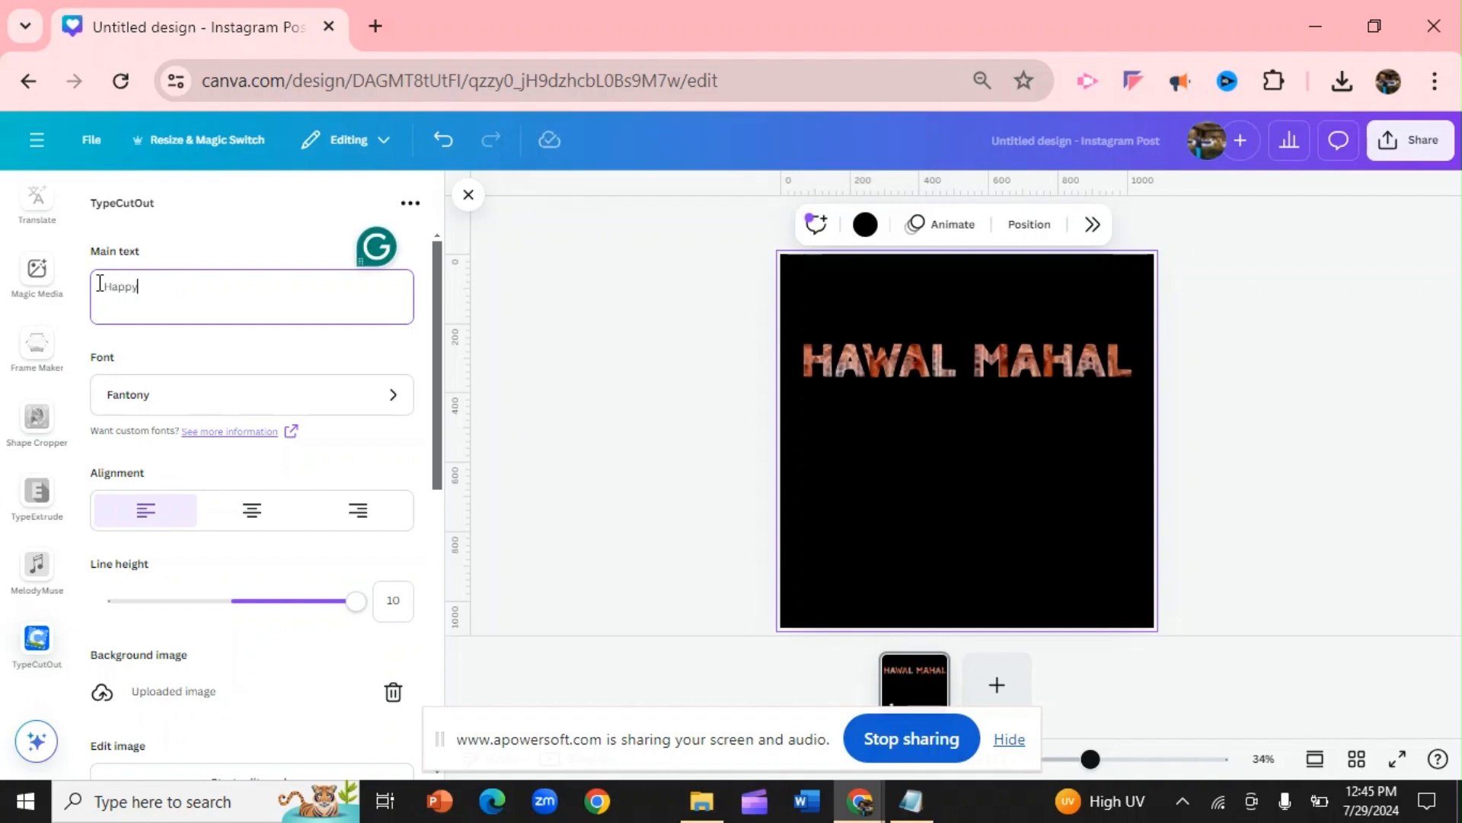
key(Return)
text(Mo)
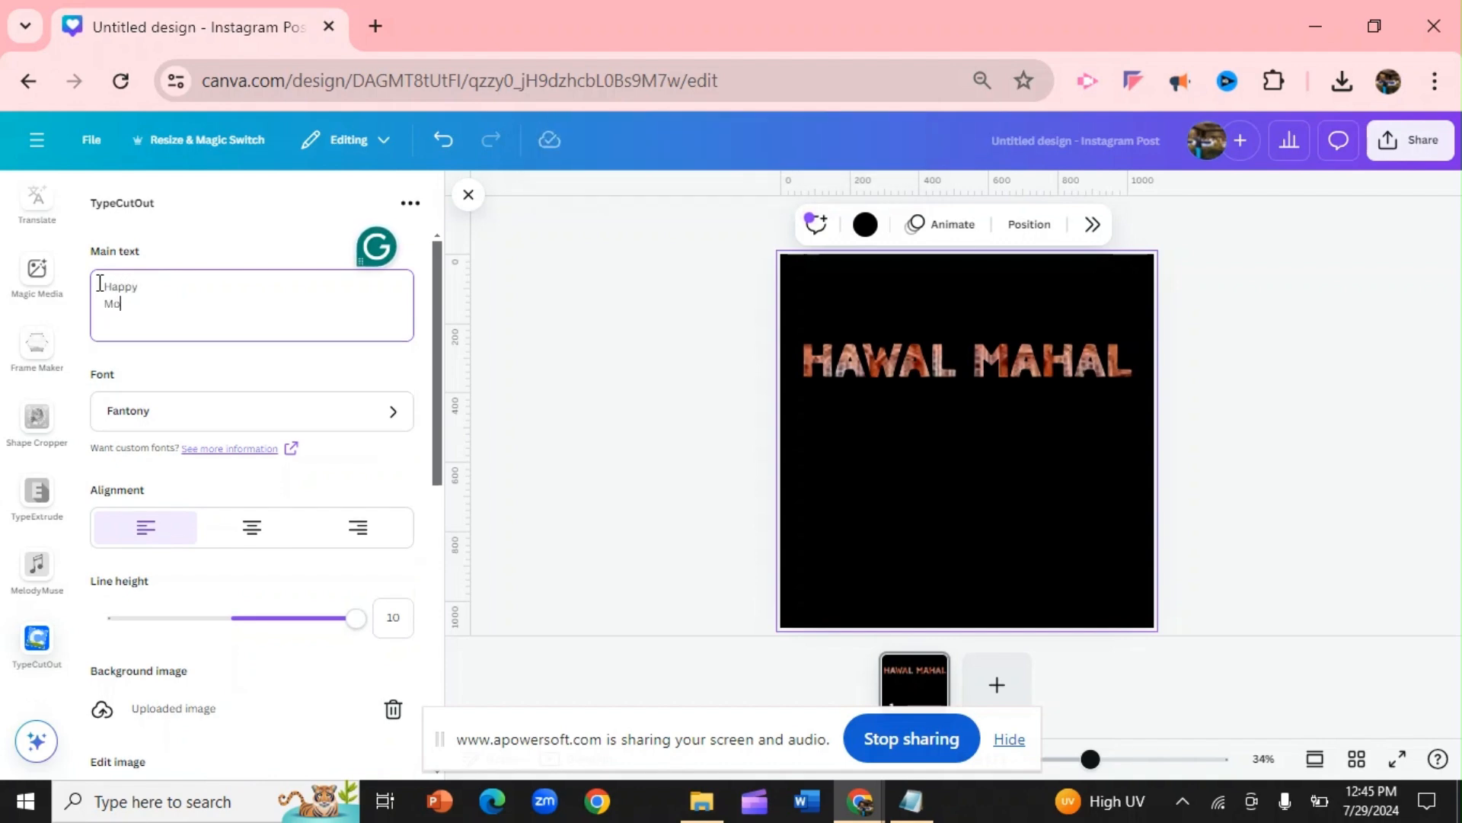
text(ring)
click(126, 302)
text(n)
click(162, 303)
Centre-align the two-line text and set its line height to -0.5
drag(436, 377, 435, 469)
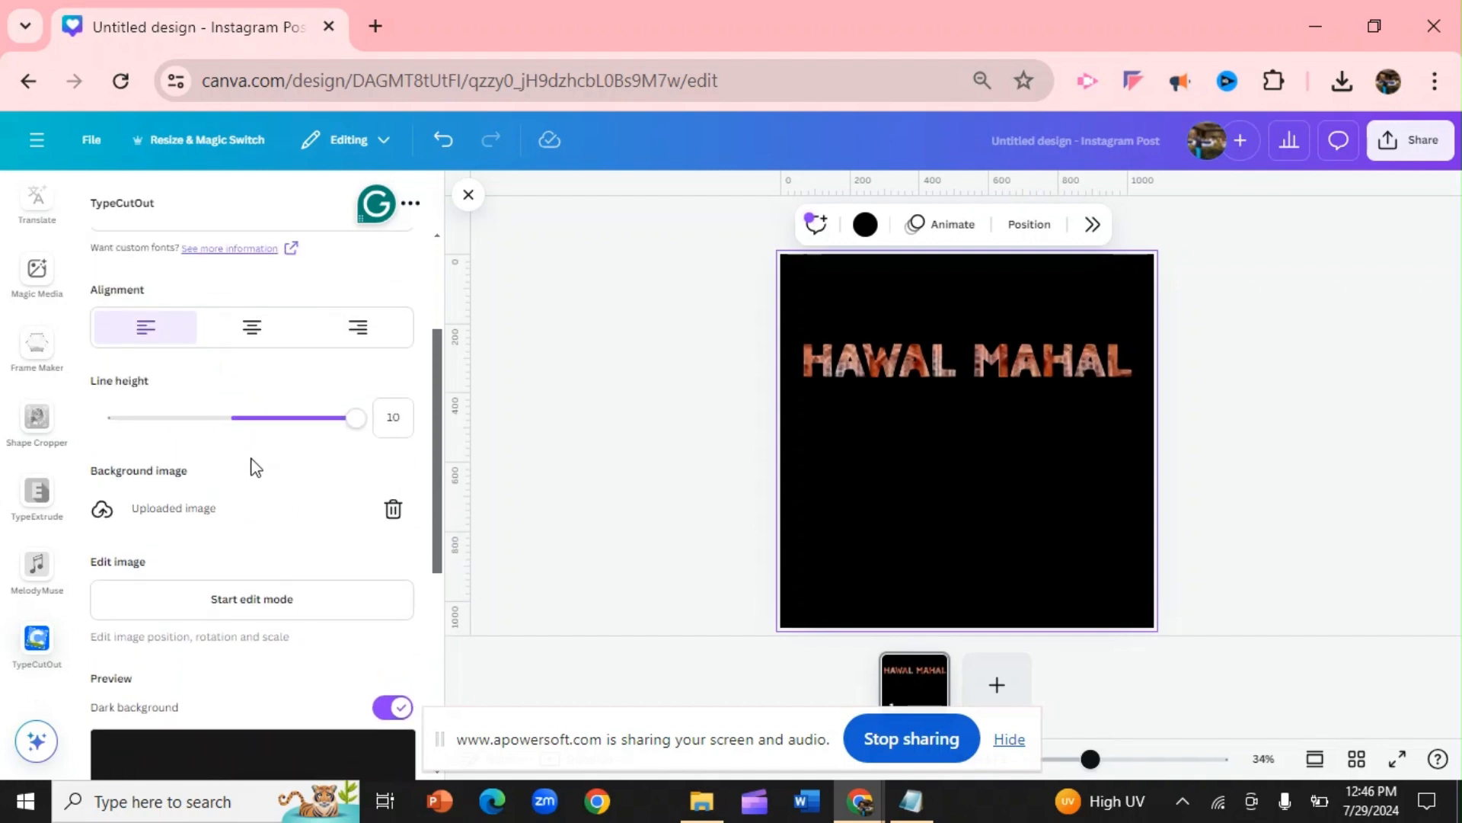
click(246, 330)
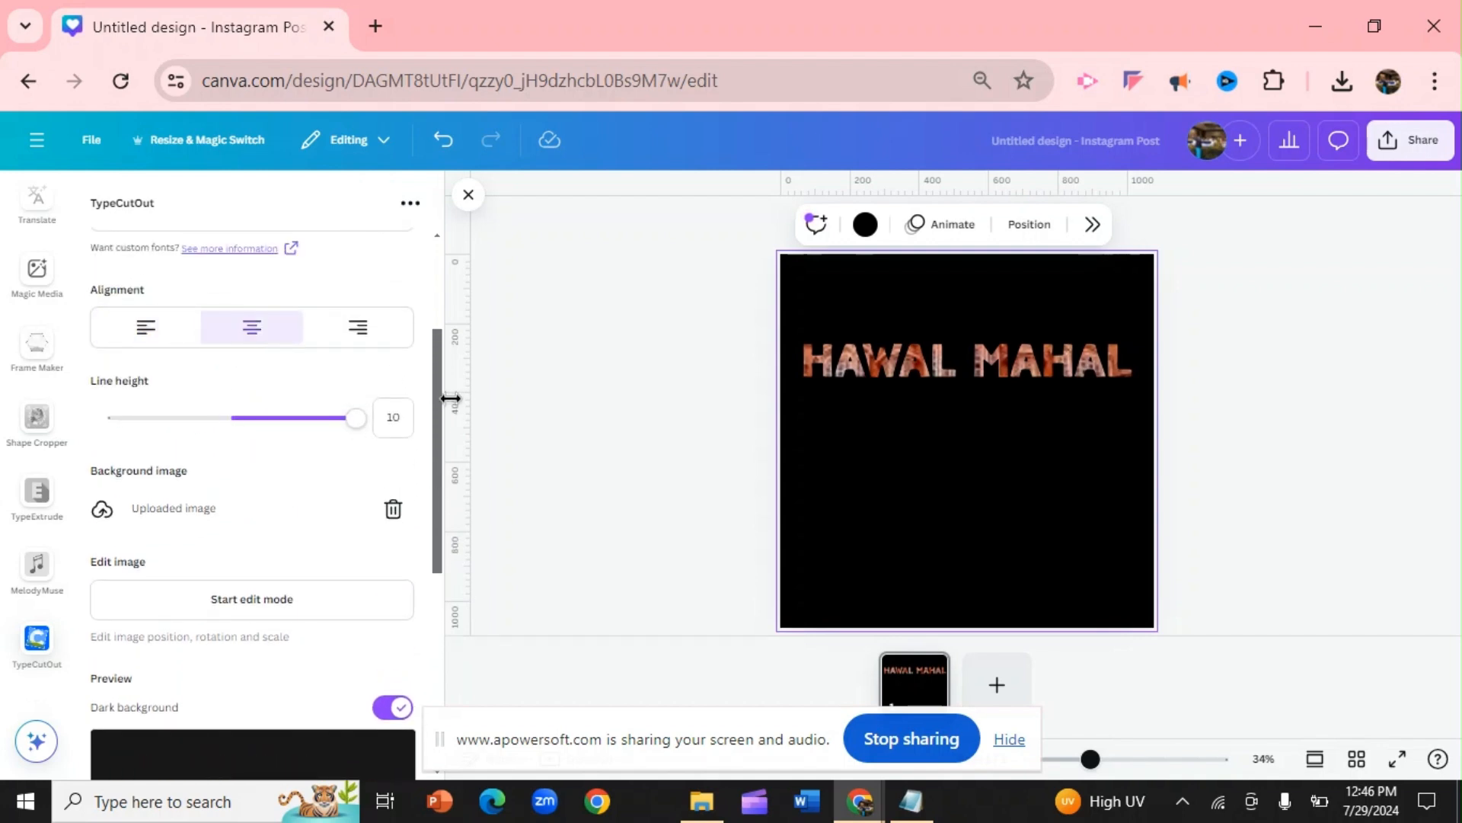
drag(440, 412, 433, 477)
drag(356, 267, 227, 352)
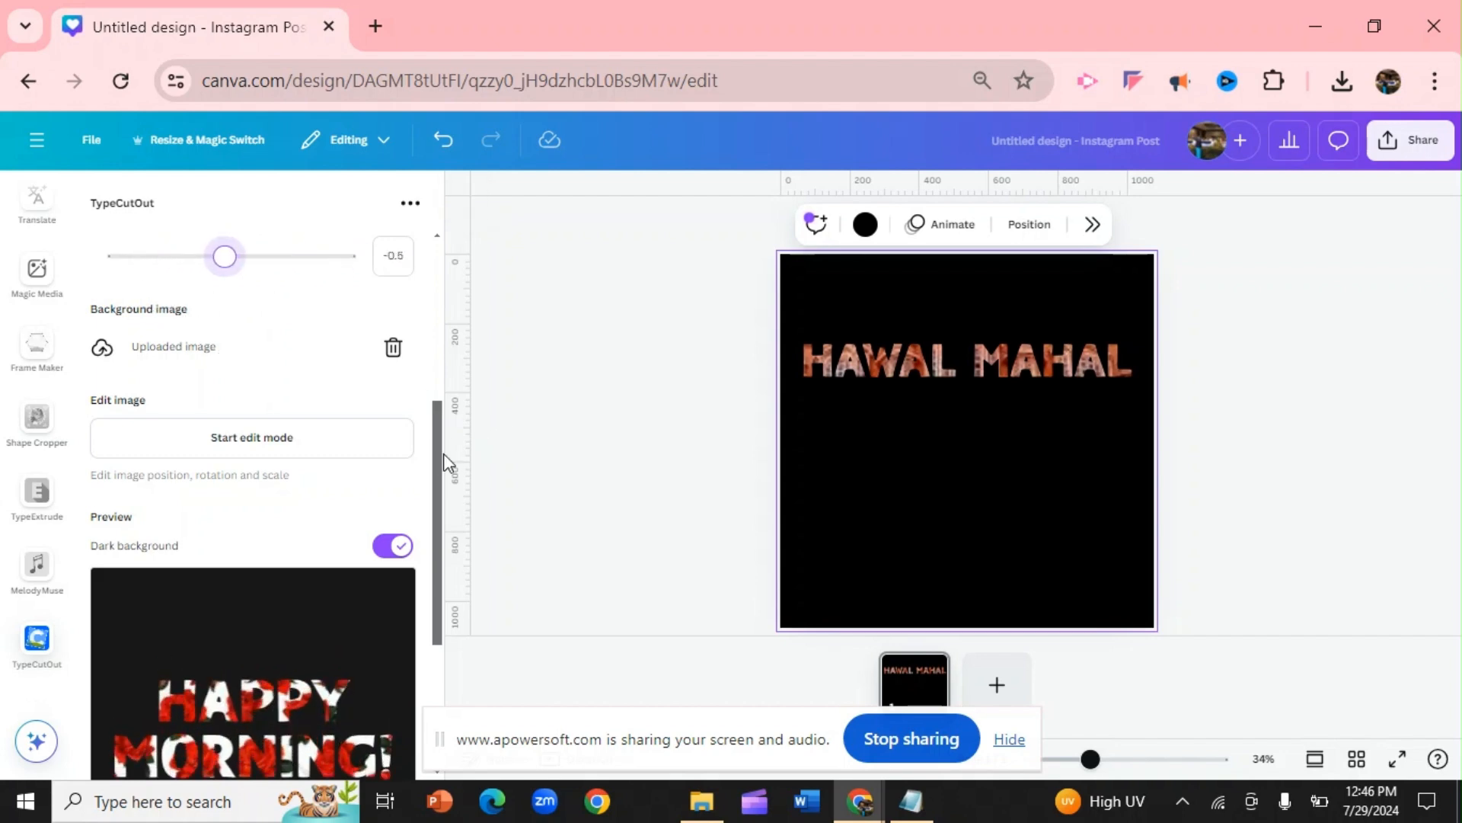
Add the Happy Morning! cutout to the design, enlarged to most of the page width and placed below Hawal Mahal
drag(442, 470, 504, 696)
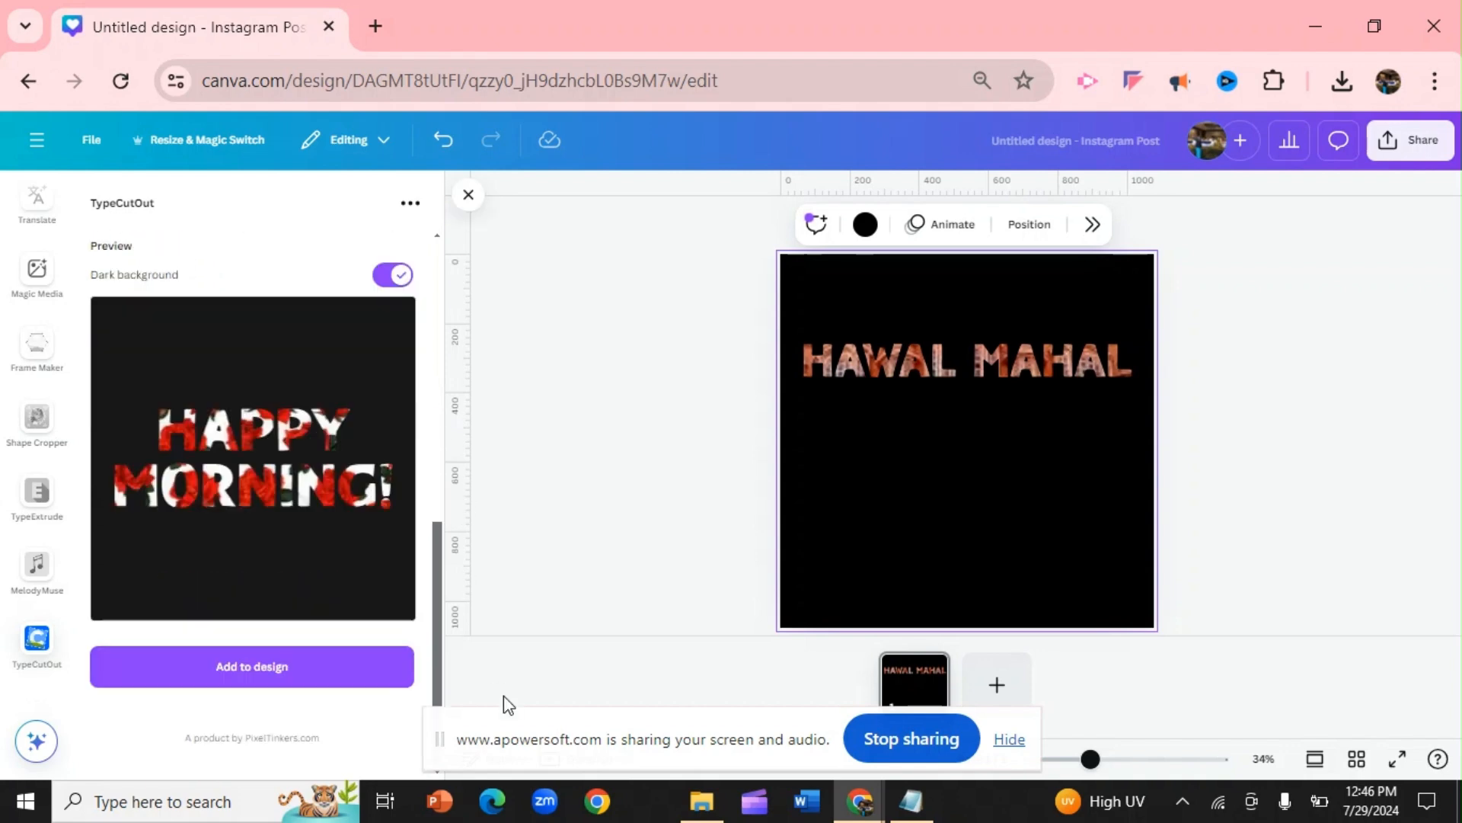
click(247, 673)
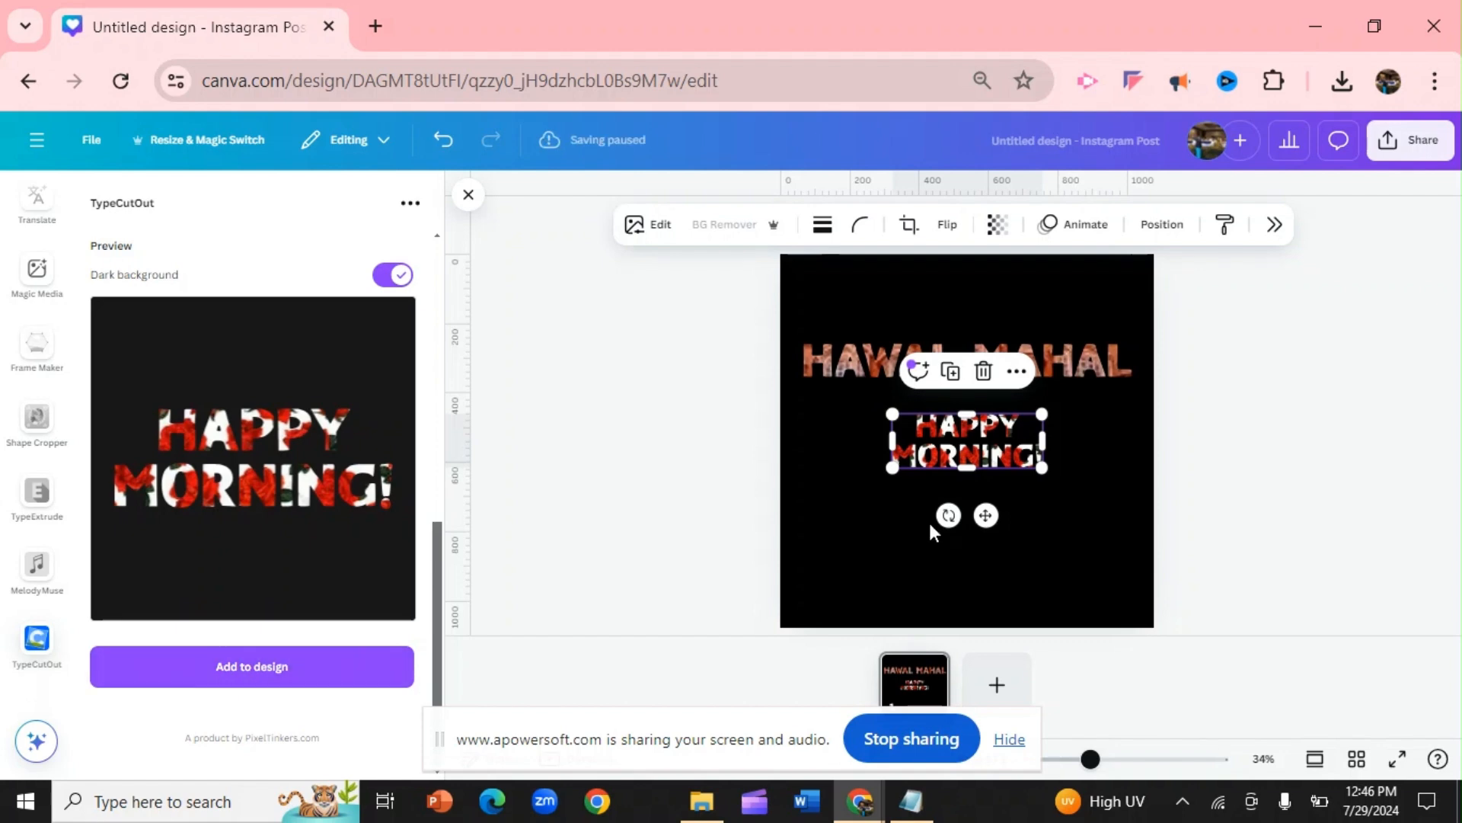
drag(892, 467, 858, 587)
drag(1045, 490, 1104, 613)
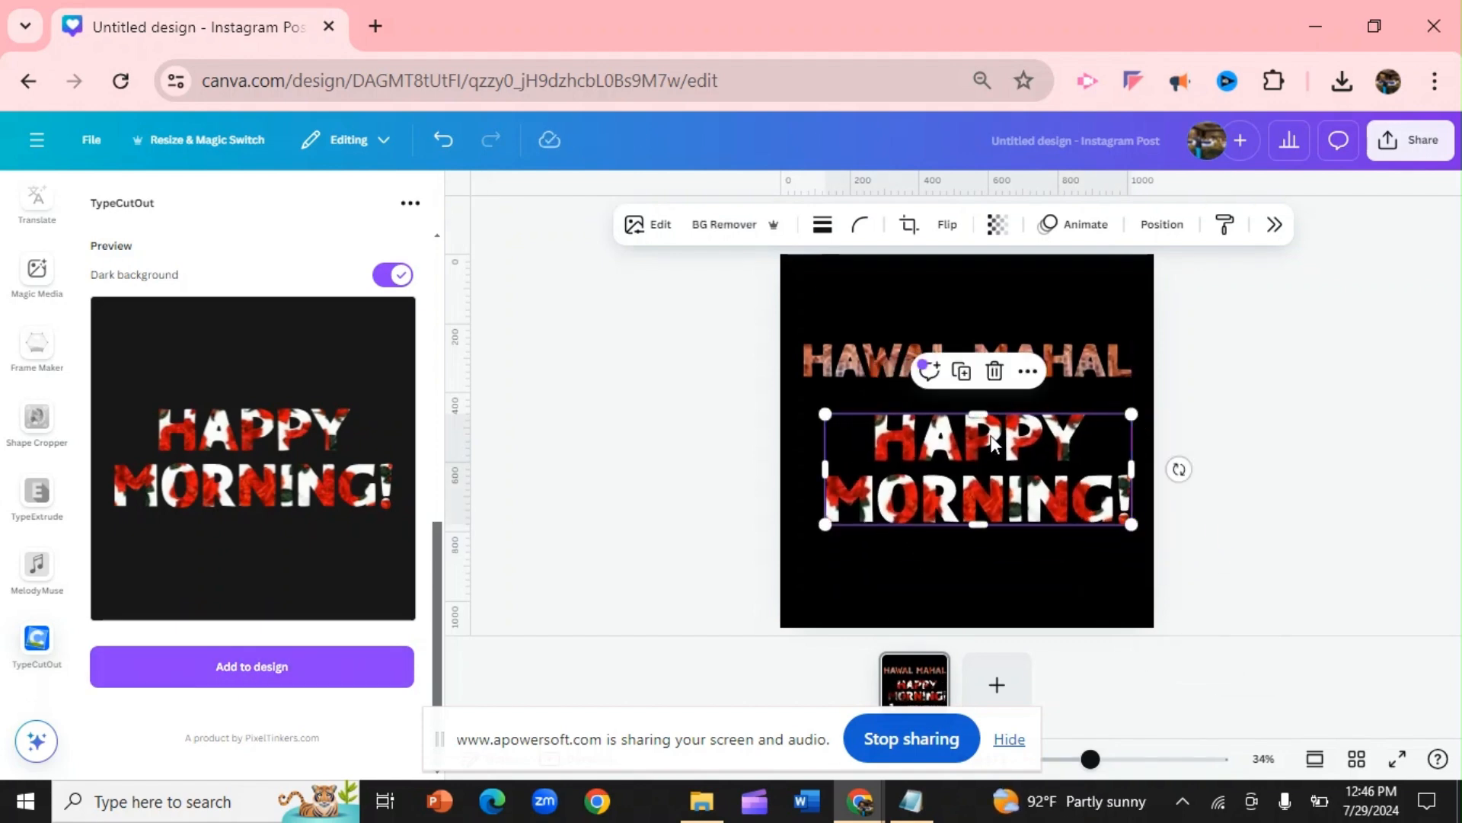
drag(992, 443, 977, 482)
click(597, 391)
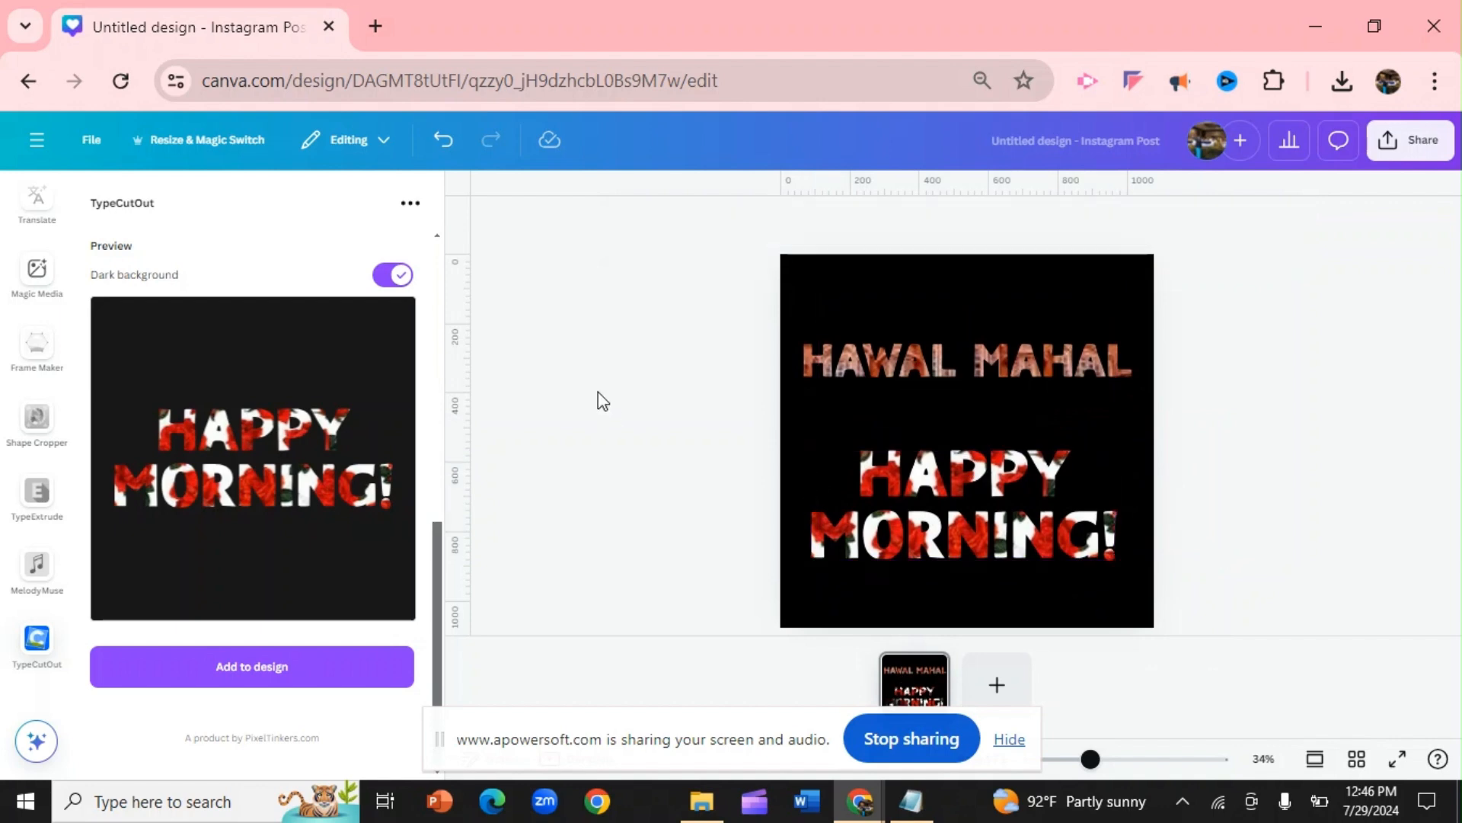